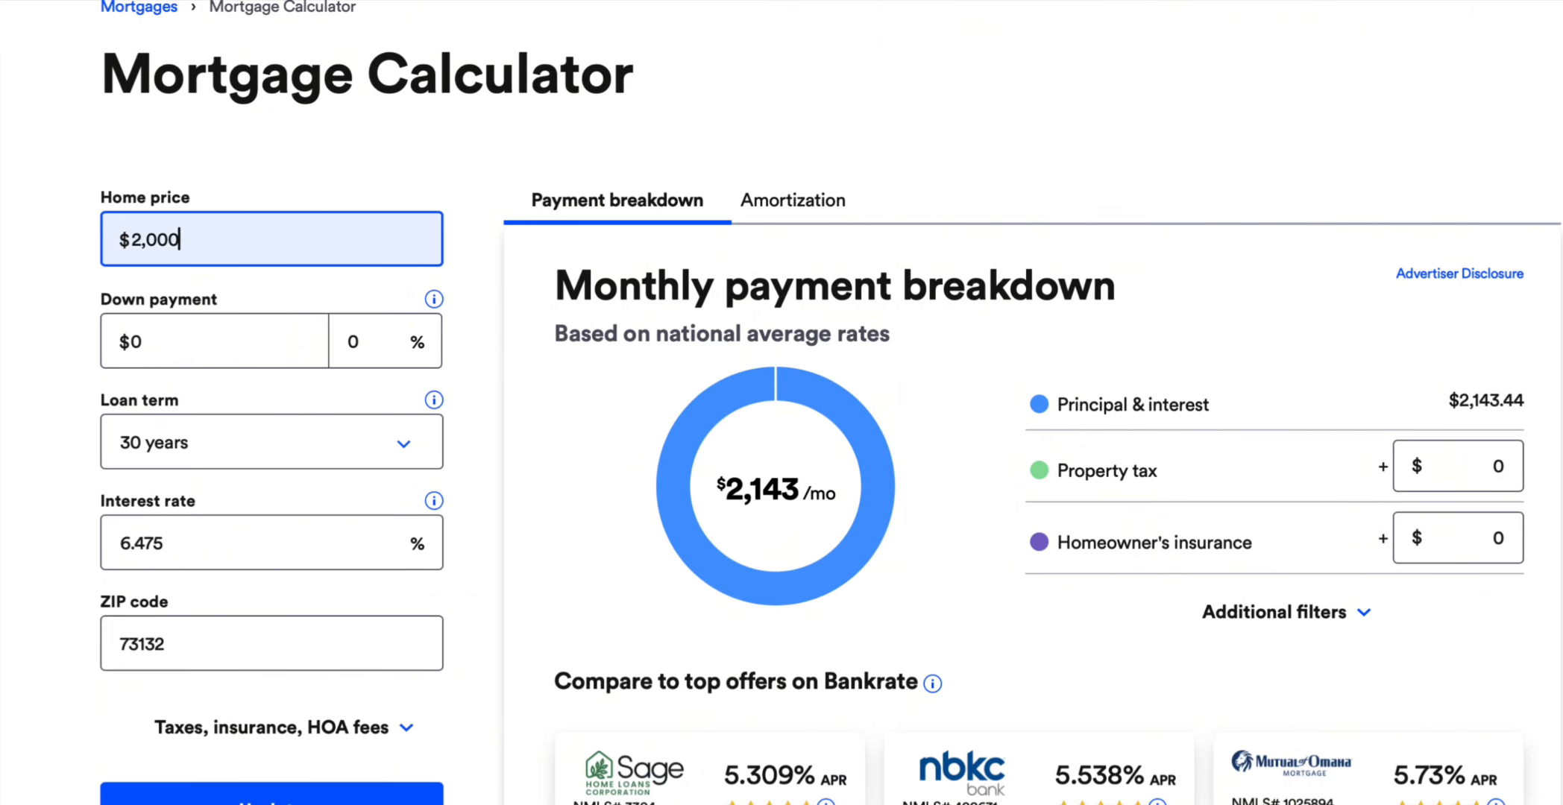
In the Bankrate mortgage calculator, enter a $200,000 home price, 20% down payment, 7% interest rate and $0 property tax
{"action": "type", "text": "00"}
{"action": "key", "text": "Tab"}
{"action": "type", "text": "20"}
{"action": "key", "text": "Tab"}
{"action": "key", "text": "Tab"}
{"action": "type", "text": "7"}
{"action": "key", "text": "Tab"}
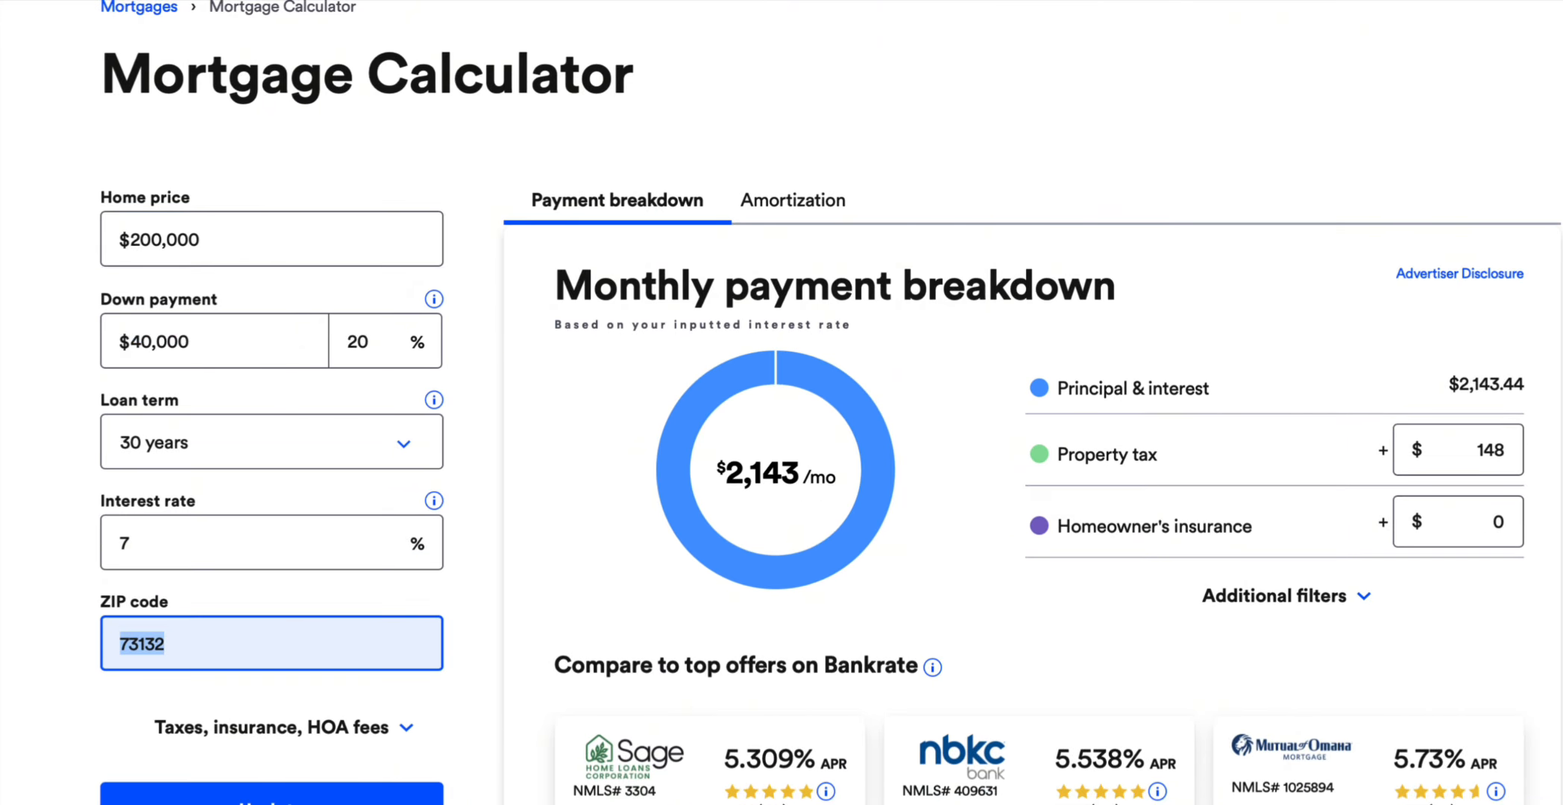
{"action": "key", "text": "Tab"}
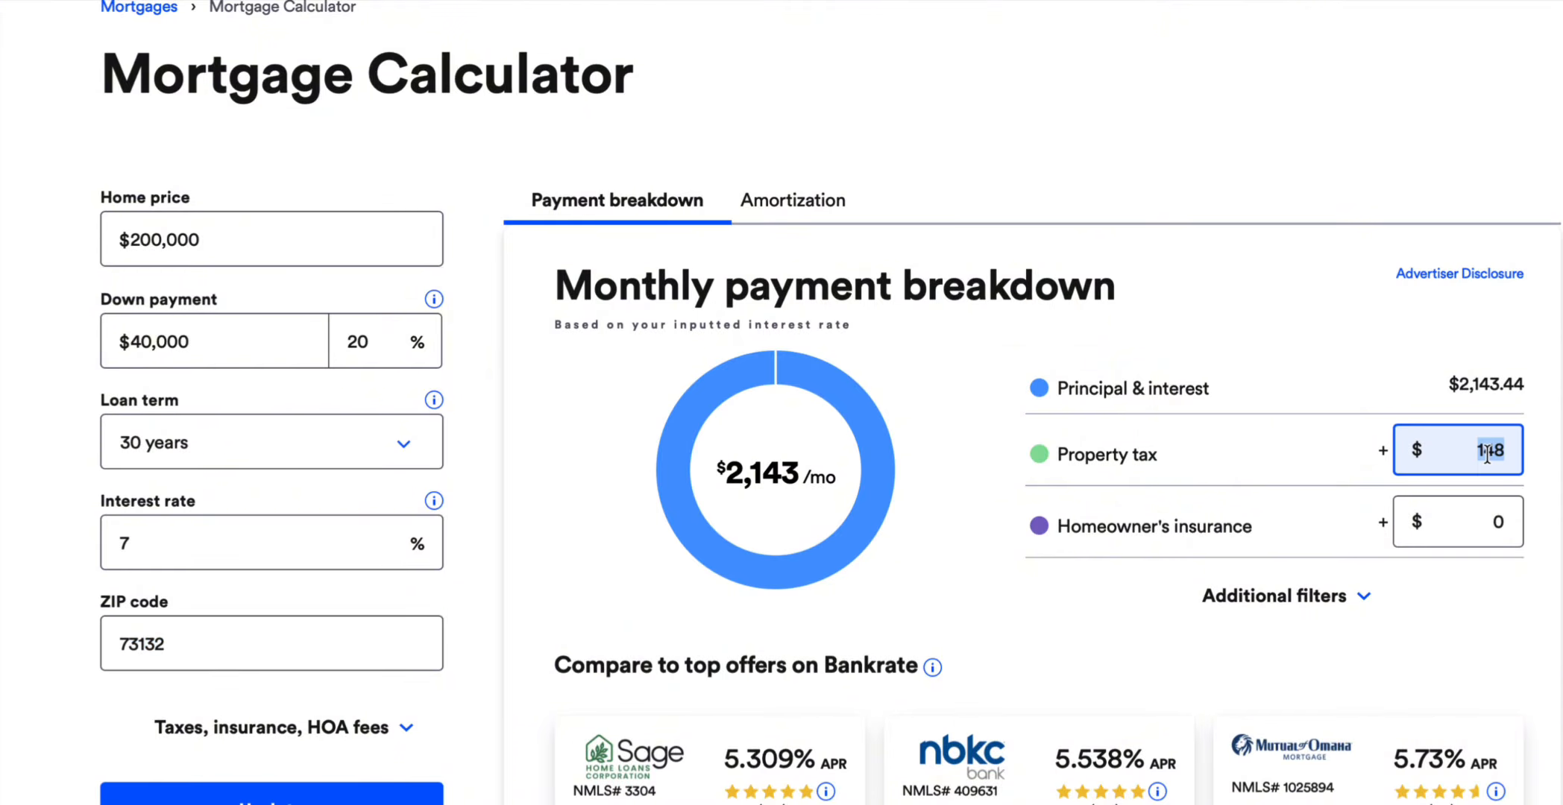
{"action": "type", "text": "0"}
{"action": "key", "text": "Tab"}
{"action": "mouse_move", "coordinate": [577, 464]}
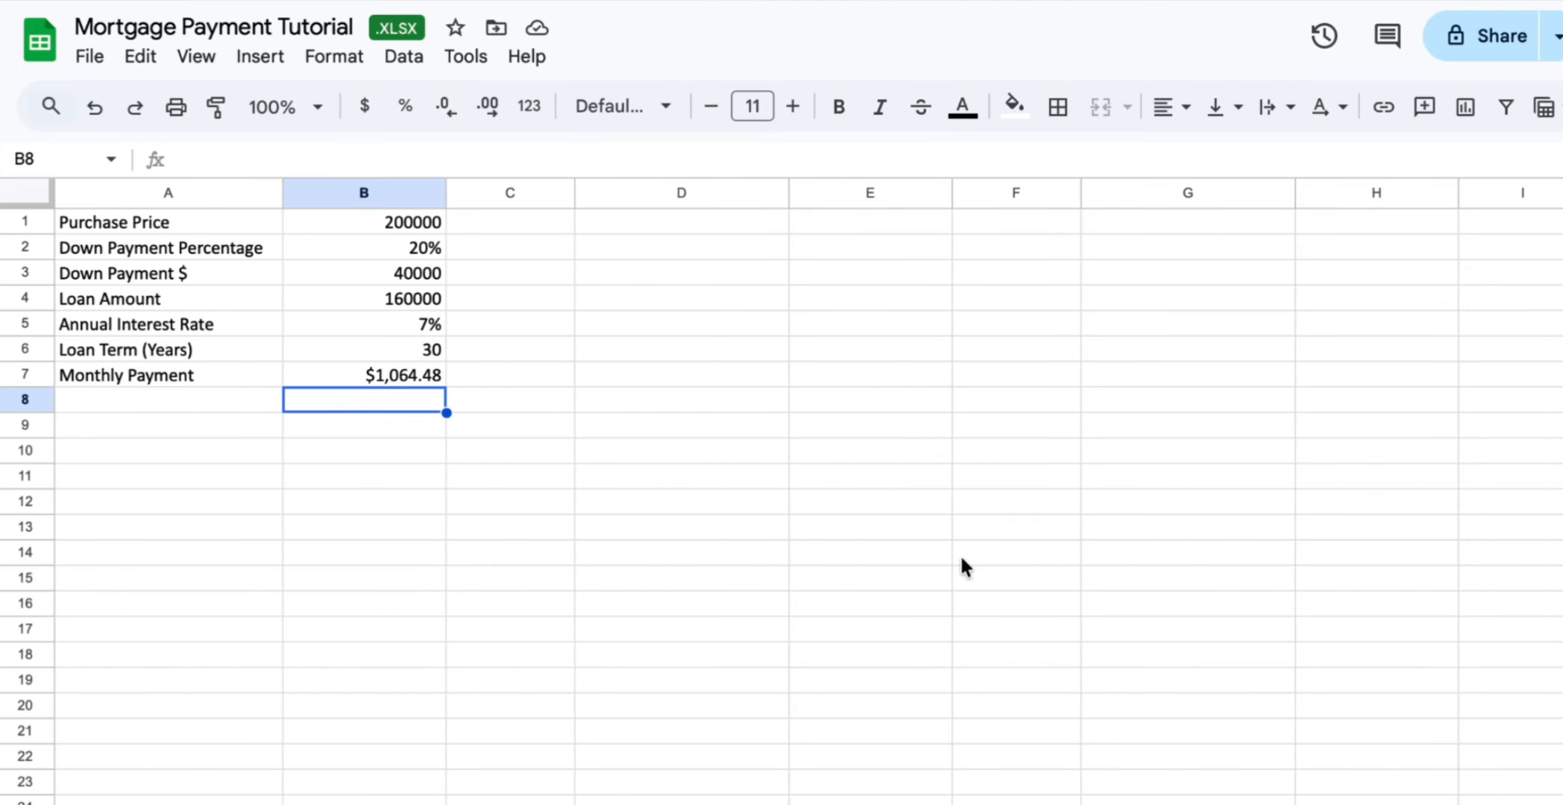
Back in the spreadsheet, format the purchase price, down payment, loan amount and monthly payment cells as currency without decimals
{"action": "left_click", "coordinate": [417, 222]}
{"action": "left_click_drag", "start_coordinate": [417, 273], "coordinate": [422, 299]}
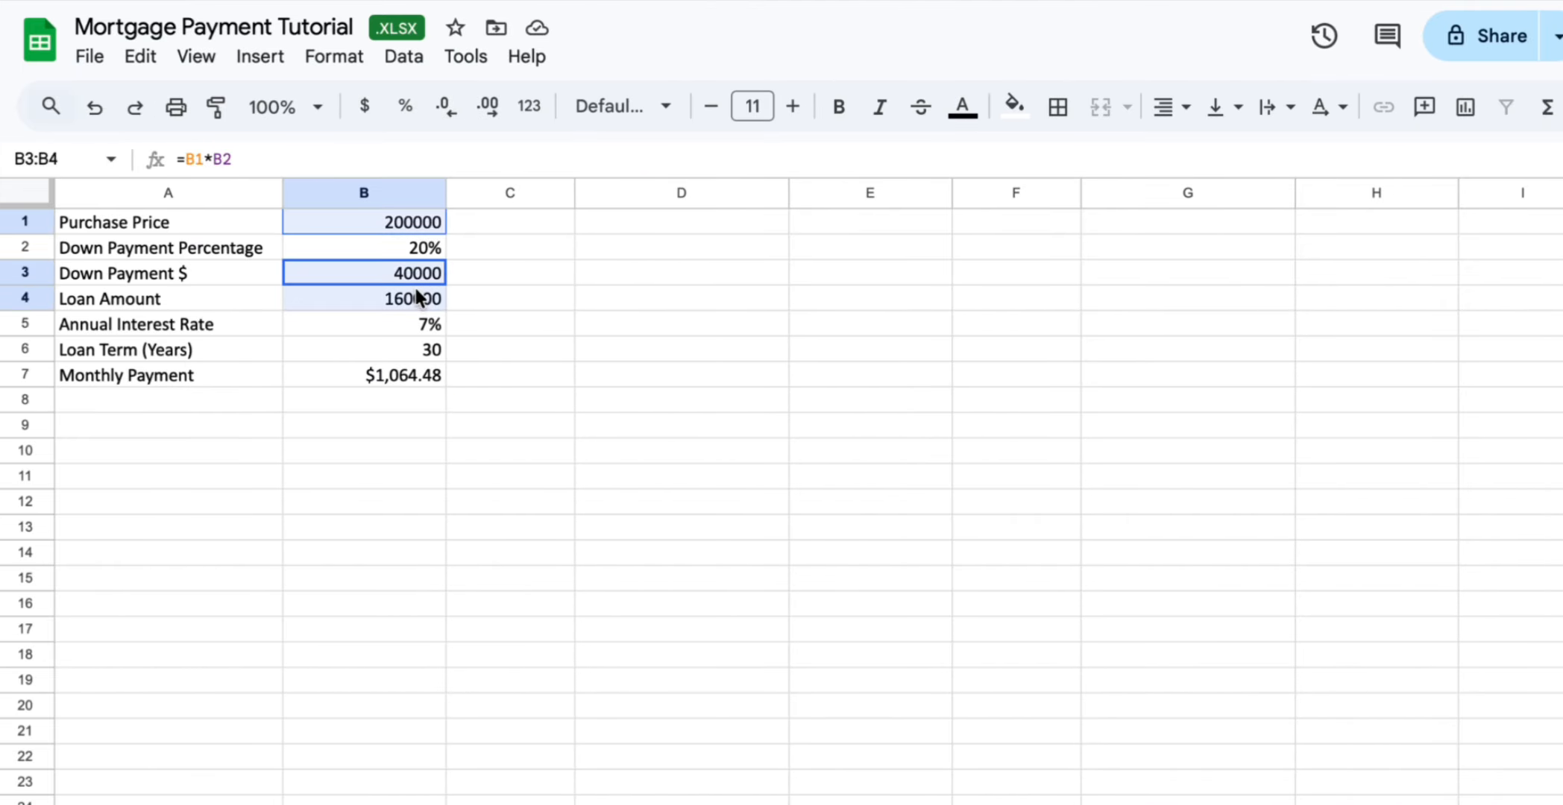
{"action": "left_click", "coordinate": [418, 375], "text": "ctrl"}
{"action": "left_click", "coordinate": [365, 106]}
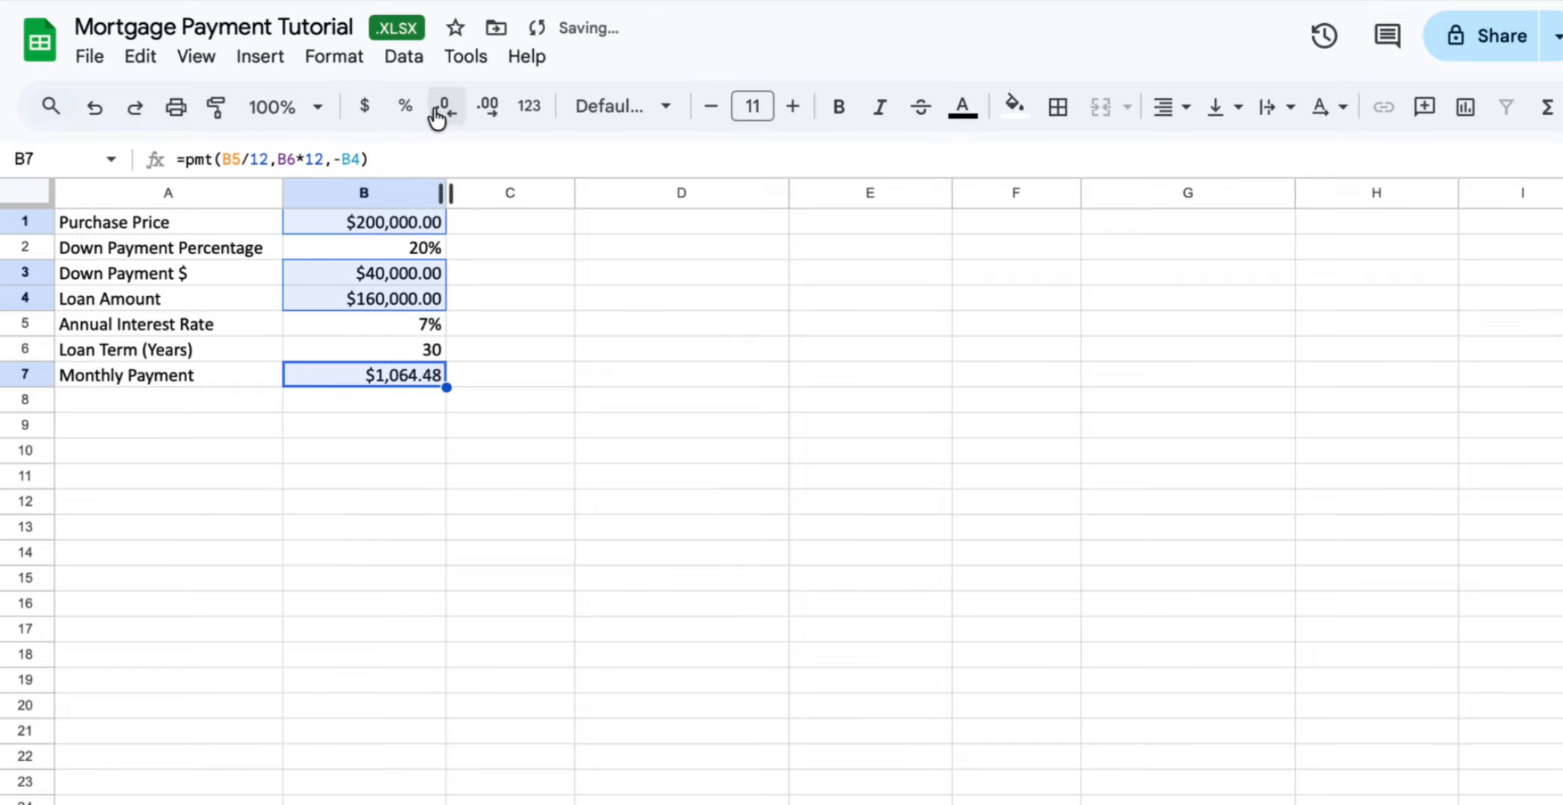
{"action": "left_click", "coordinate": [442, 112]}
{"action": "left_click", "coordinate": [442, 112]}
Fill the input cells B1 through B6 with yellow
{"action": "left_click", "coordinate": [415, 224]}
{"action": "double_click", "coordinate": [416, 225]}
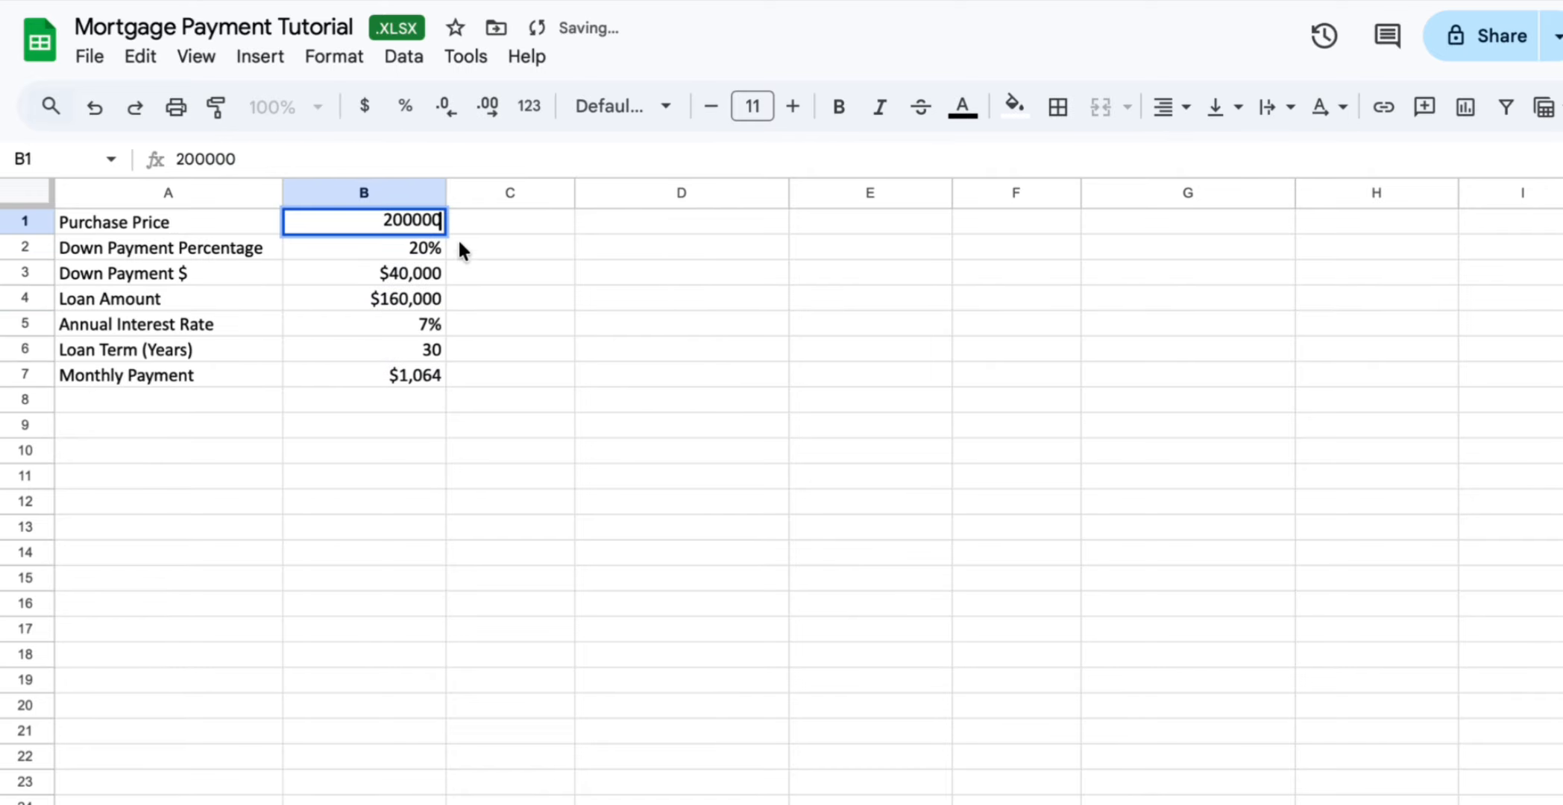
{"action": "left_click", "coordinate": [458, 242]}
{"action": "left_click_drag", "start_coordinate": [416, 220], "coordinate": [408, 349]}
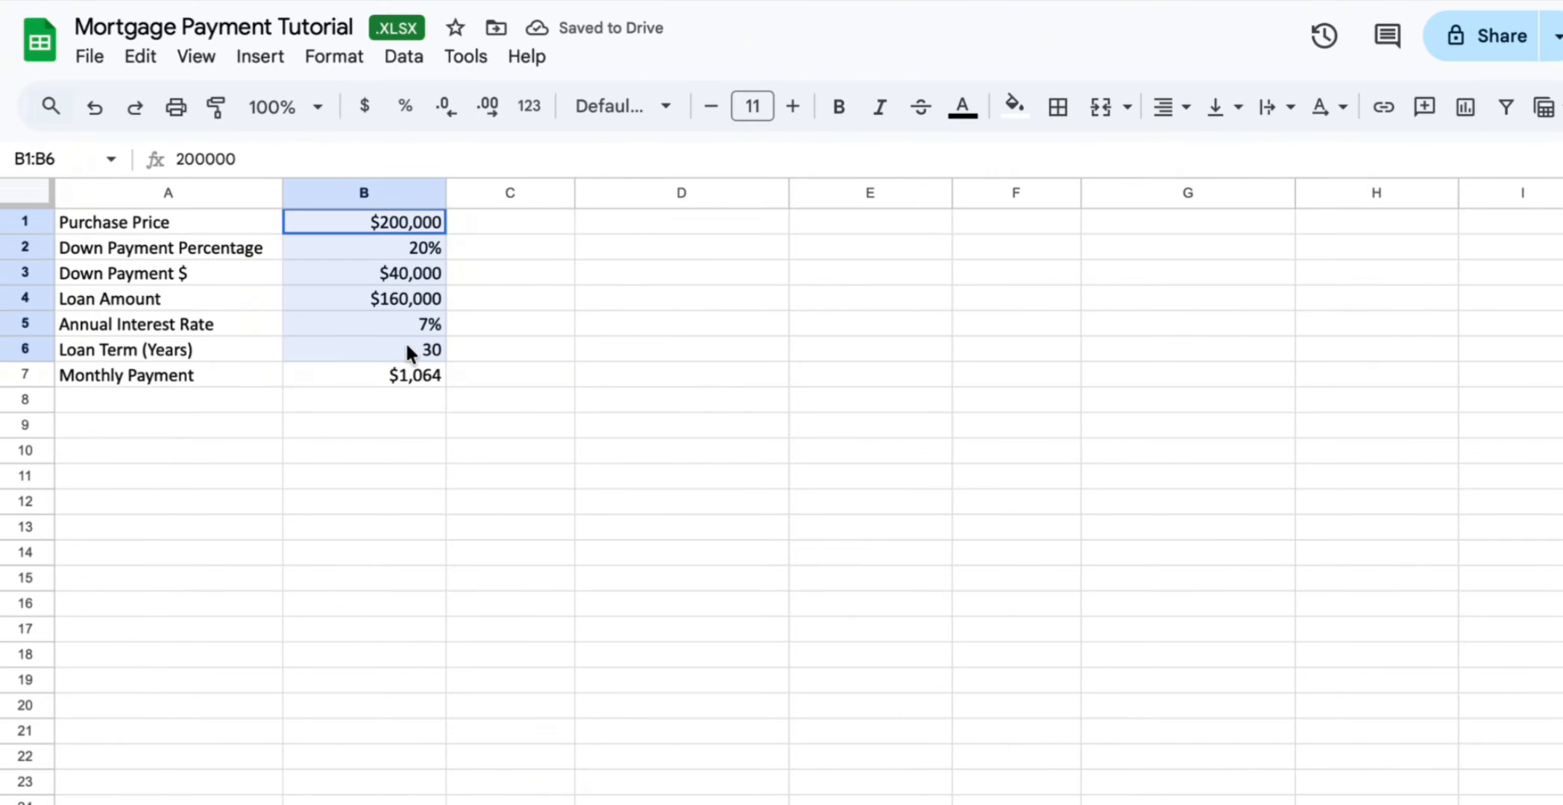
{"action": "left_click", "coordinate": [1014, 106]}
{"action": "left_click", "coordinate": [1107, 223]}
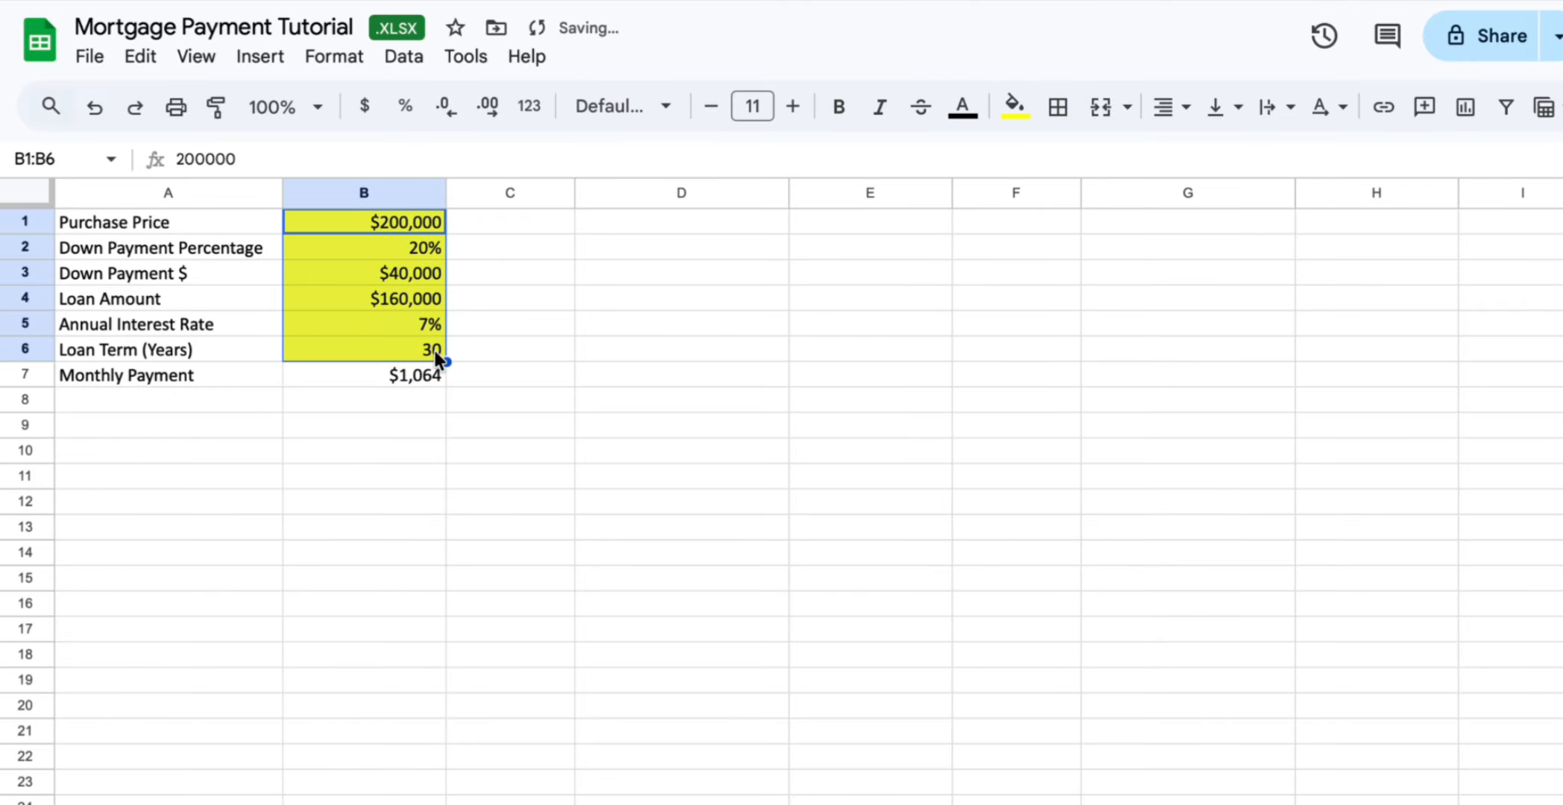
Fill the monthly payment cell B7 with green and make it bold
{"action": "left_click", "coordinate": [427, 375]}
{"action": "left_click", "coordinate": [1016, 107]}
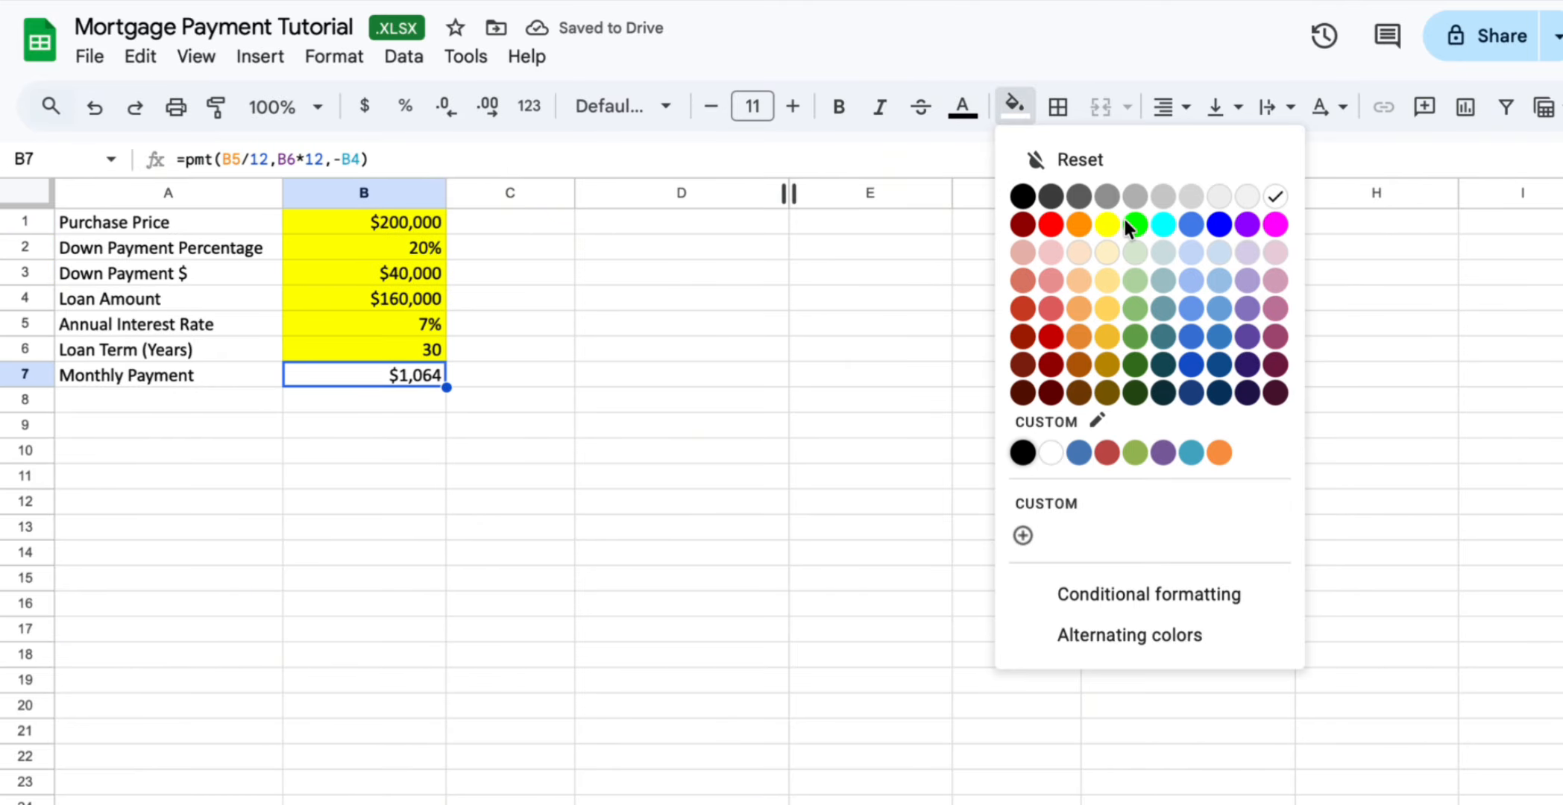
{"action": "left_click", "coordinate": [1141, 231]}
{"action": "key", "text": "ctrl+b"}
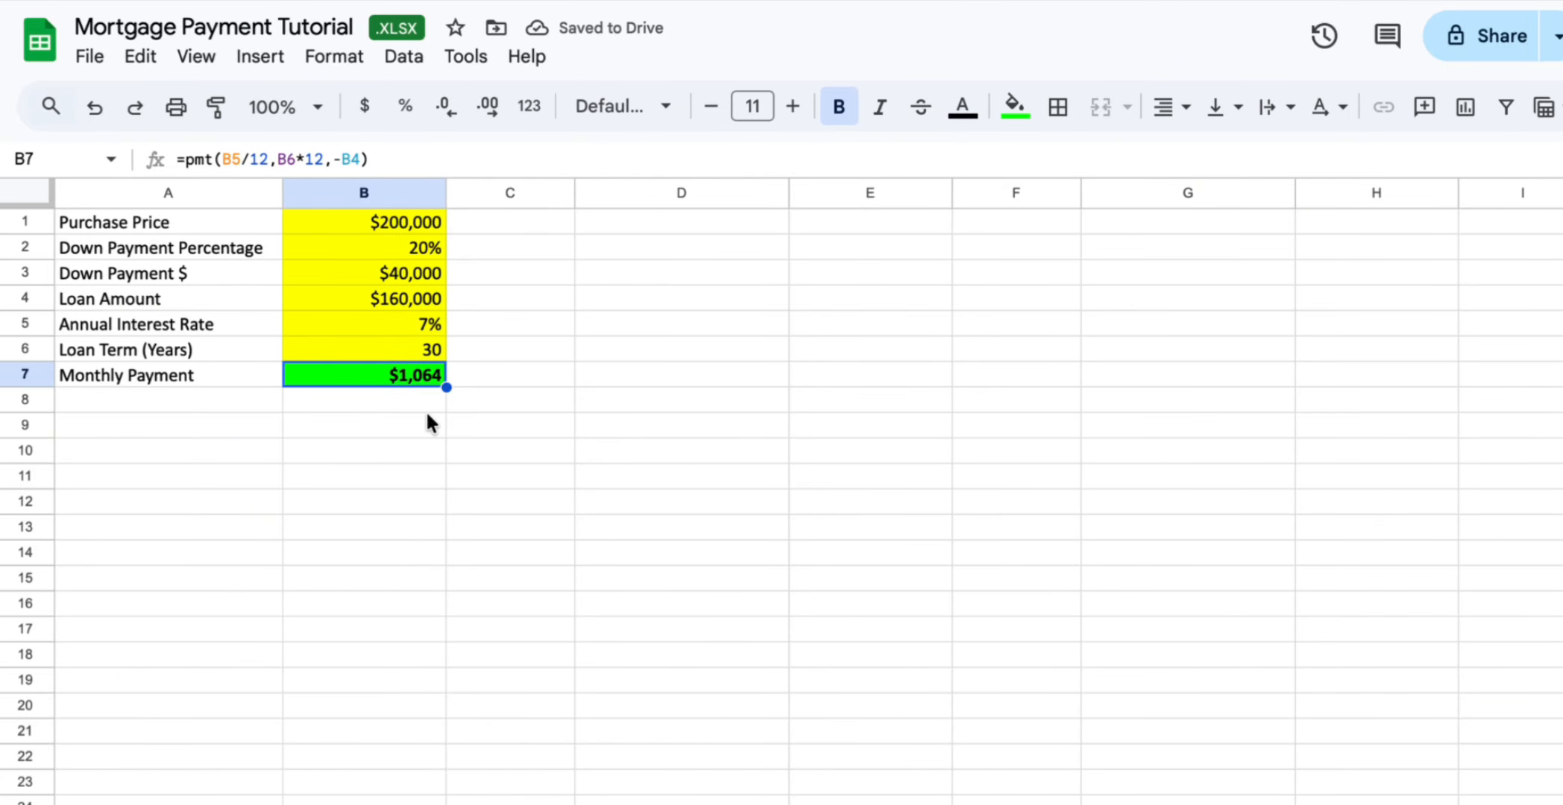
{"action": "key", "text": "Down"}
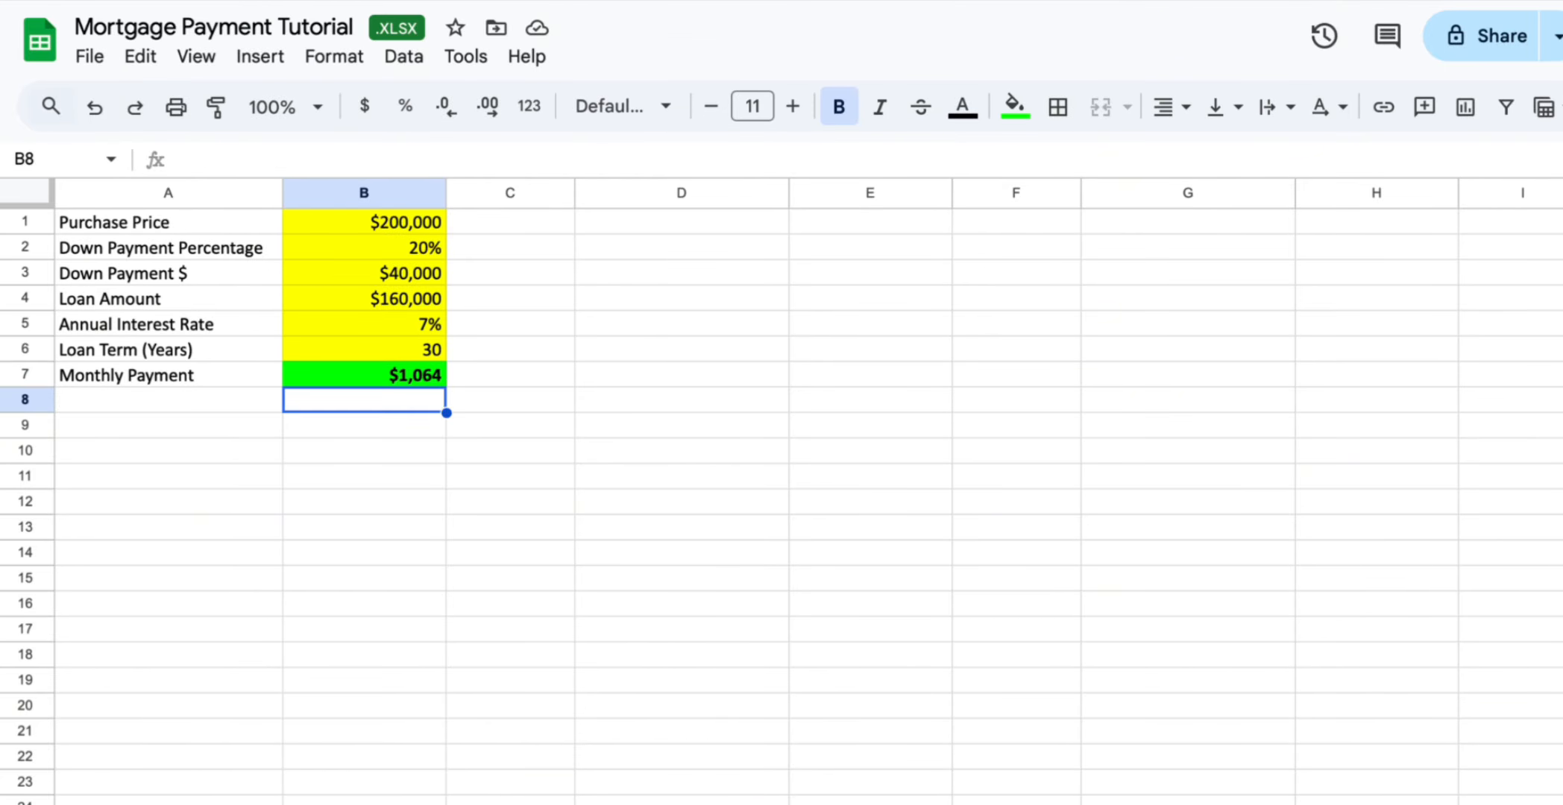
{"action": "key", "text": "Down"}
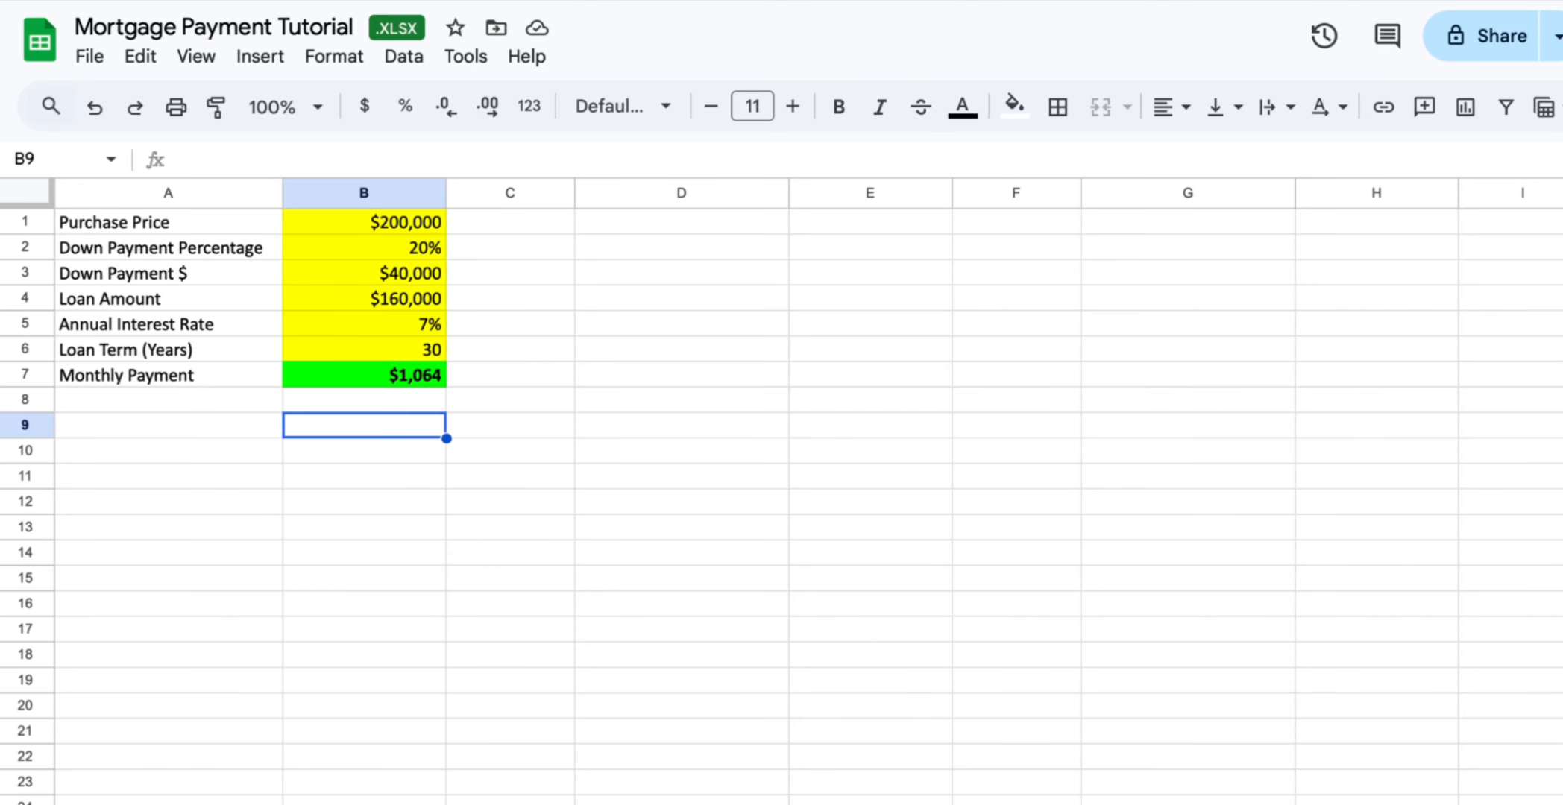
{"action": "key", "text": "Up"}
{"action": "key", "text": "Up"}
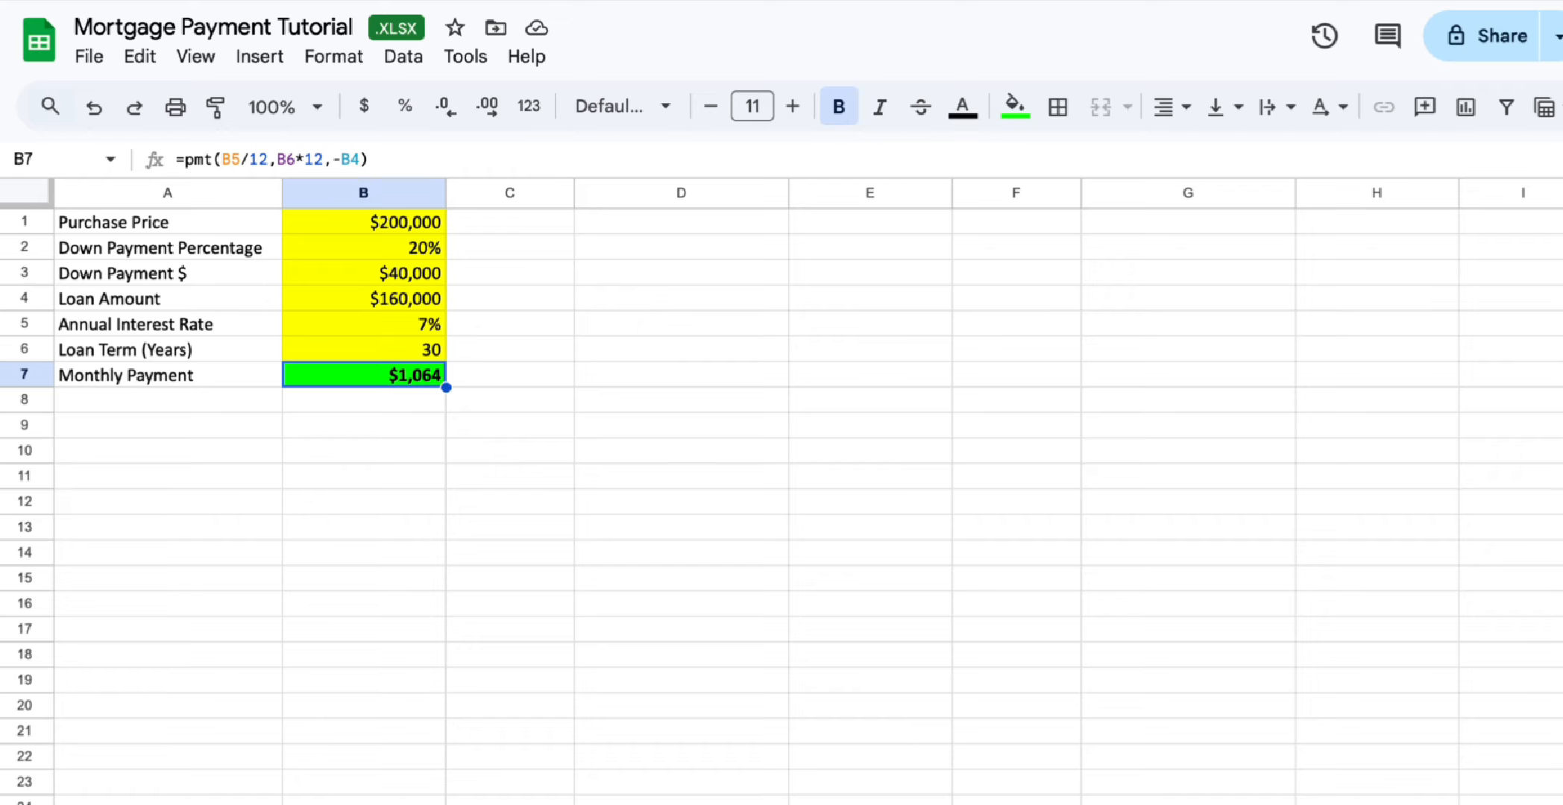
Copy the whole A1:B7 calculator block and paste two copies starting at D1 and G1
{"action": "key", "text": "ctrl+a"}
{"action": "key", "text": "ctrl+c"}
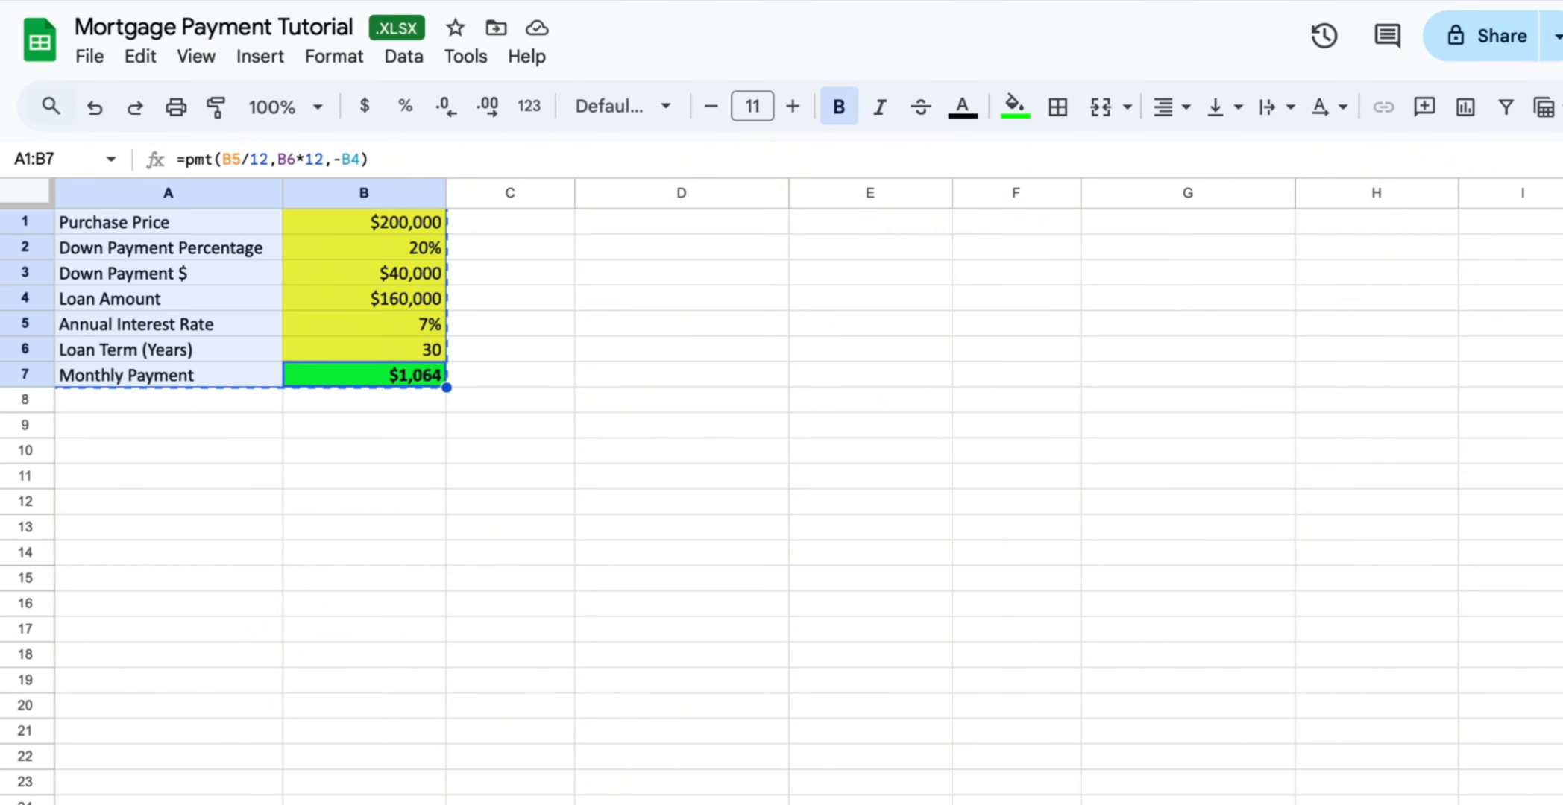
{"action": "key", "text": "Right"}
{"action": "key", "text": "Right"}
{"action": "key", "text": "ctrl+Up"}
{"action": "key", "text": "ctrl+v"}
{"action": "key", "text": "Right"}
{"action": "key", "text": "Right"}
{"action": "key", "text": "Right"}
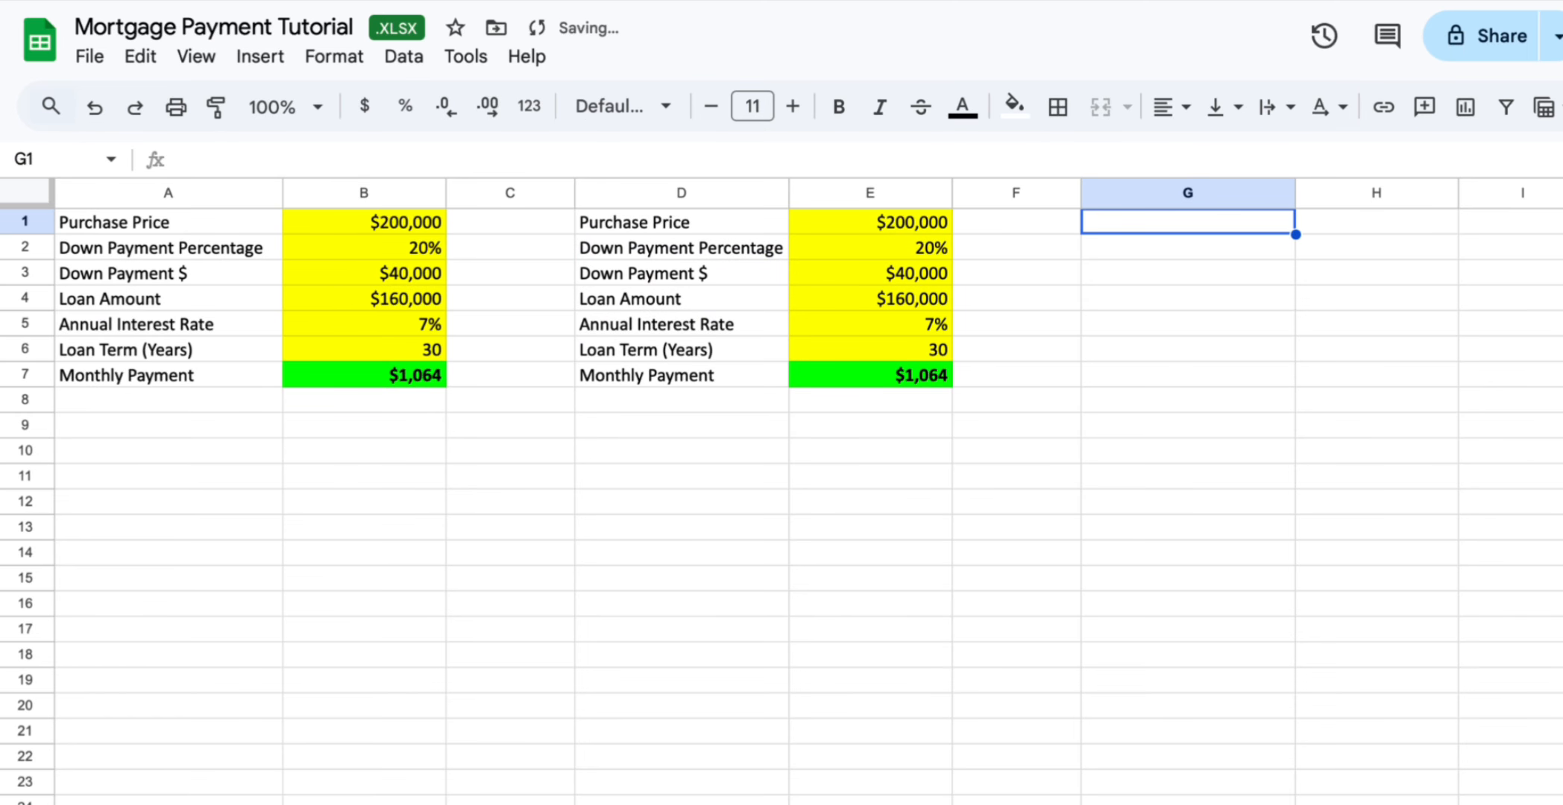
{"action": "key", "text": "ctrl+v"}
Insert a blank row above row 1
{"action": "key", "text": "Left"}
{"action": "key", "text": "Left"}
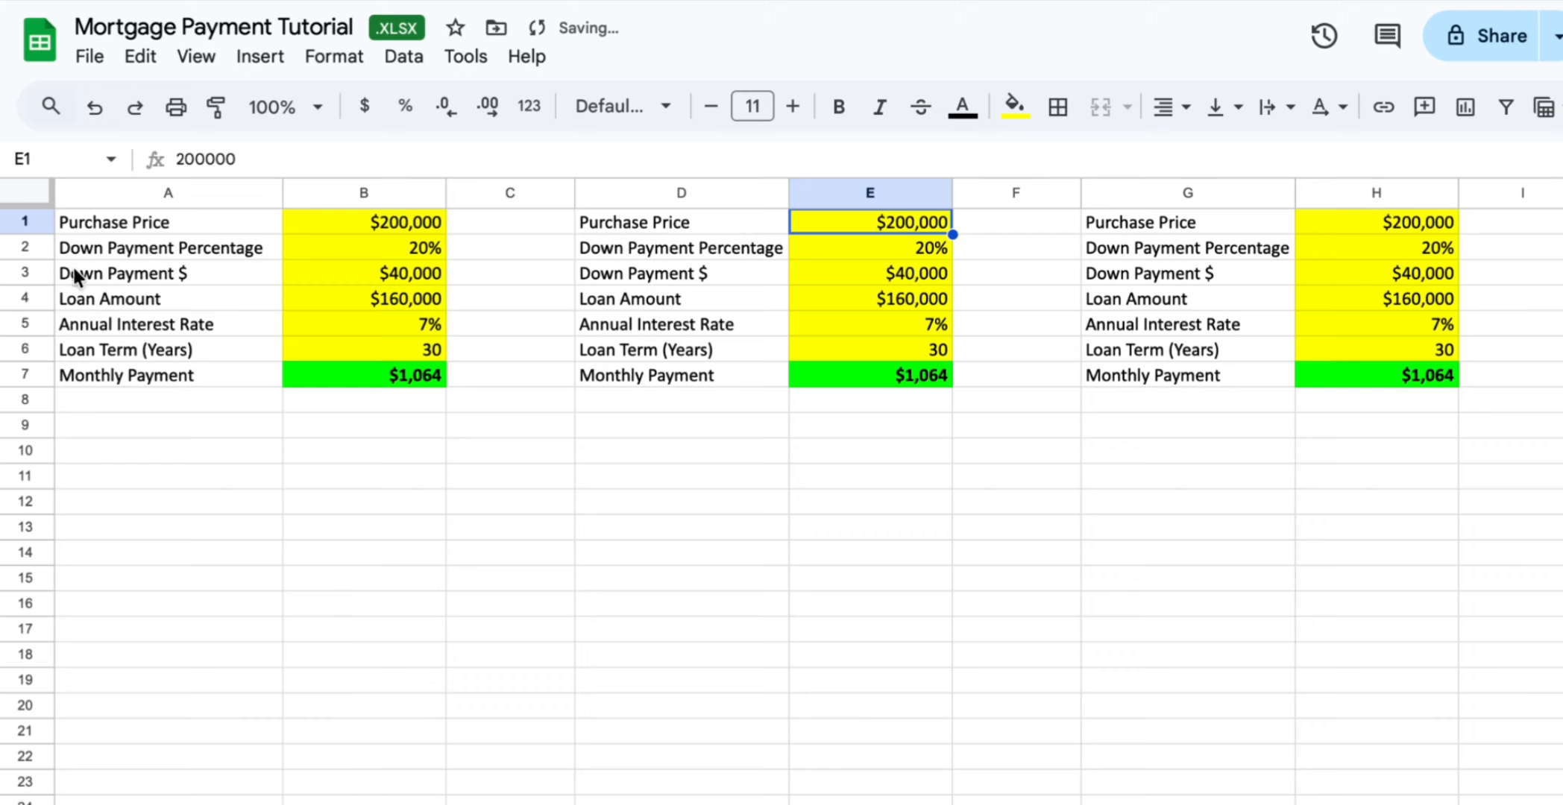
{"action": "left_click", "coordinate": [30, 221]}
{"action": "right_click", "coordinate": [30, 221]}
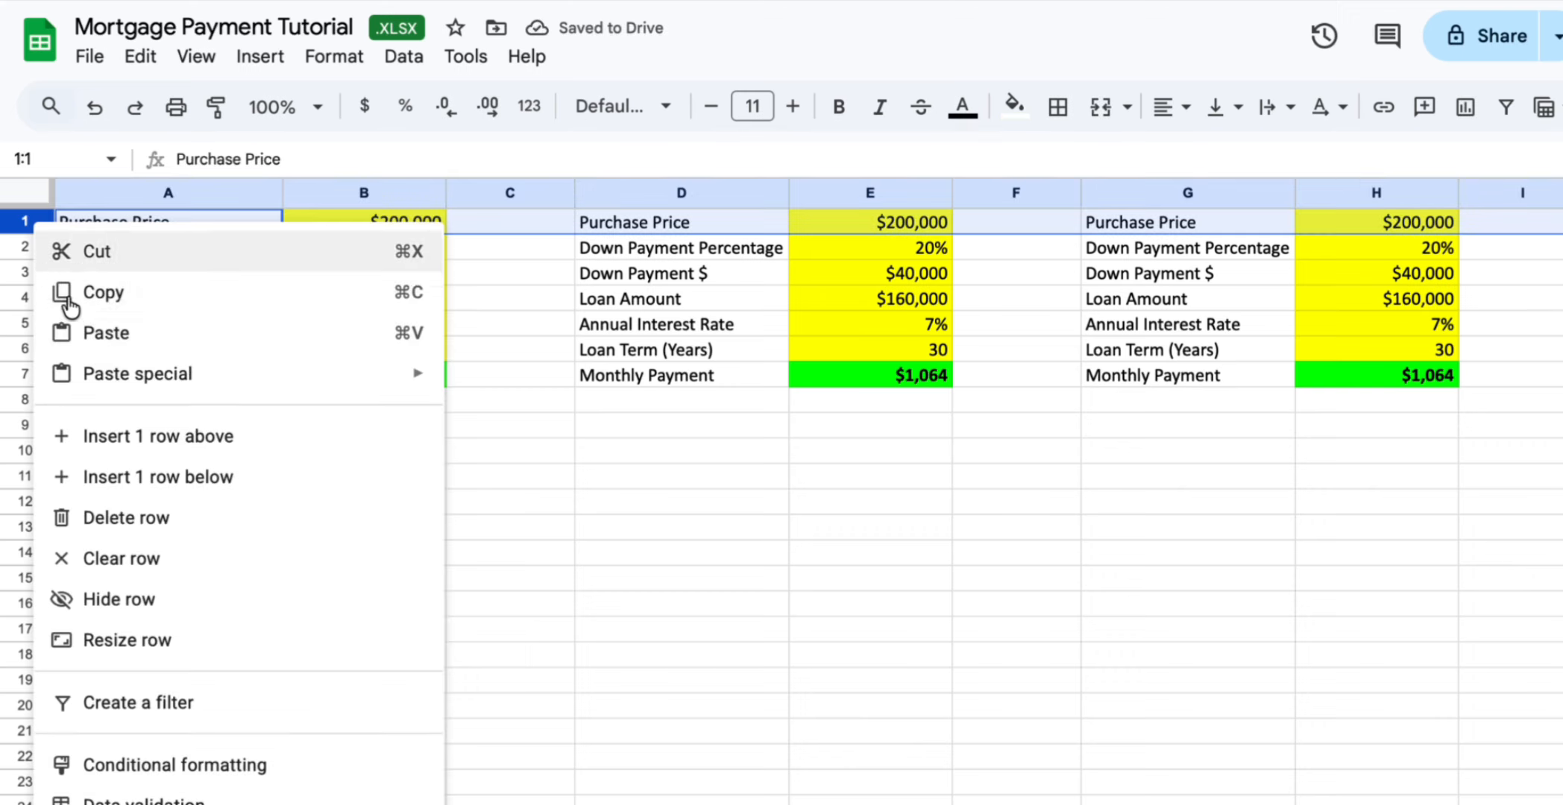
{"action": "left_click", "coordinate": [141, 436]}
Reset the fill colour of the new row 1
{"action": "left_click", "coordinate": [360, 217]}
{"action": "key", "text": "shift+space"}
{"action": "left_click", "coordinate": [1014, 105]}
{"action": "left_click", "coordinate": [1074, 158]}
Label the three blocks in row 1 as 20% Down Scenario, 25% Down Scenario and 30% Down Scenario
{"action": "left_click", "coordinate": [360, 221]}
{"action": "type", "text": "2"}
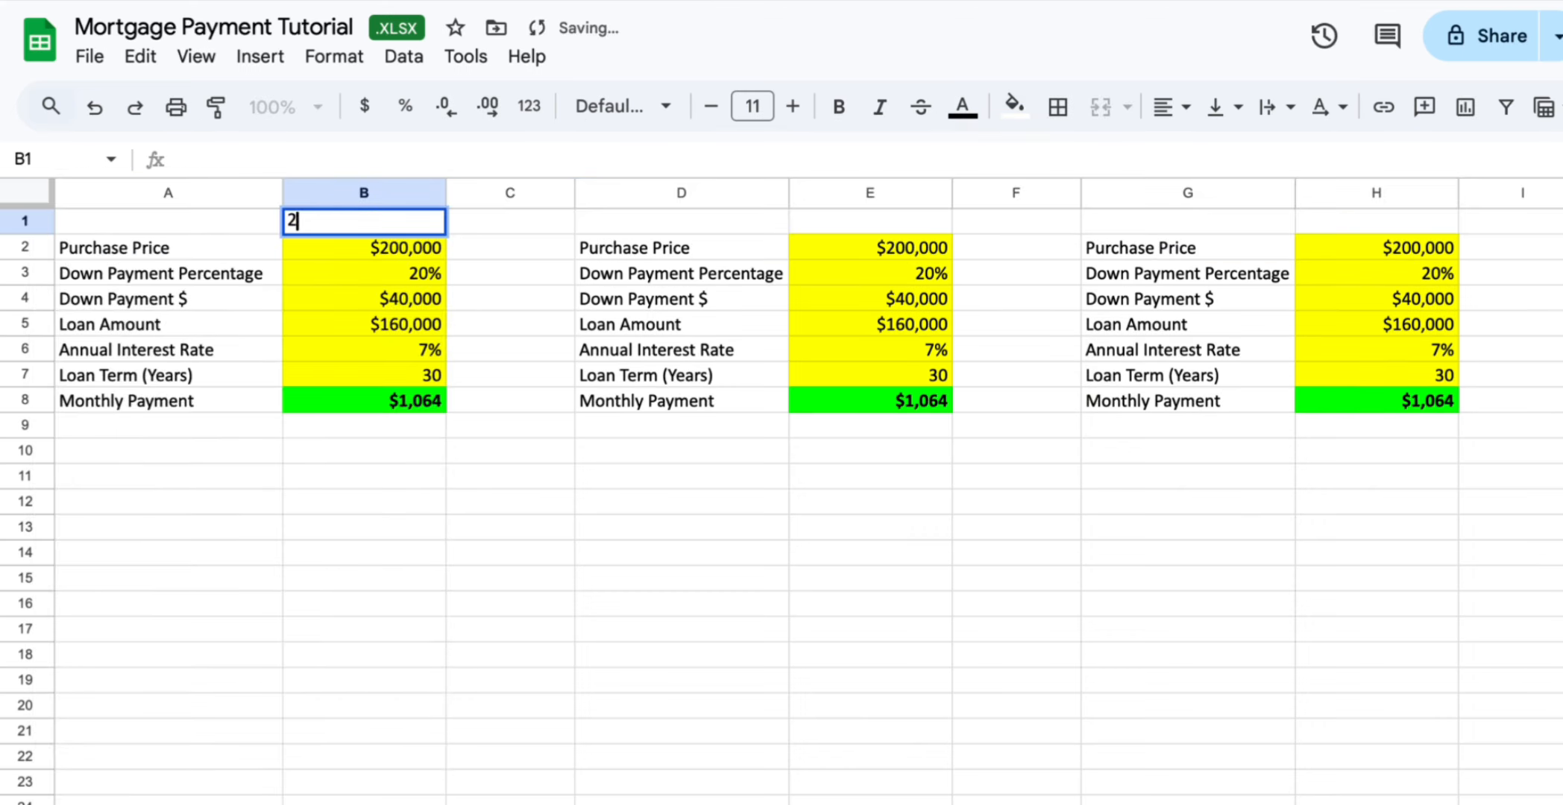
{"action": "type", "text": "0% Down Scenario"}
{"action": "key", "text": "Tab"}
{"action": "key", "text": "Tab"}
{"action": "key", "text": "Tab"}
{"action": "type", "text": "25% Down Scenario"}
{"action": "key", "text": "Tab"}
{"action": "key", "text": "Tab"}
{"action": "key", "text": "Tab"}
{"action": "type", "text": "30% Down Scenario"}
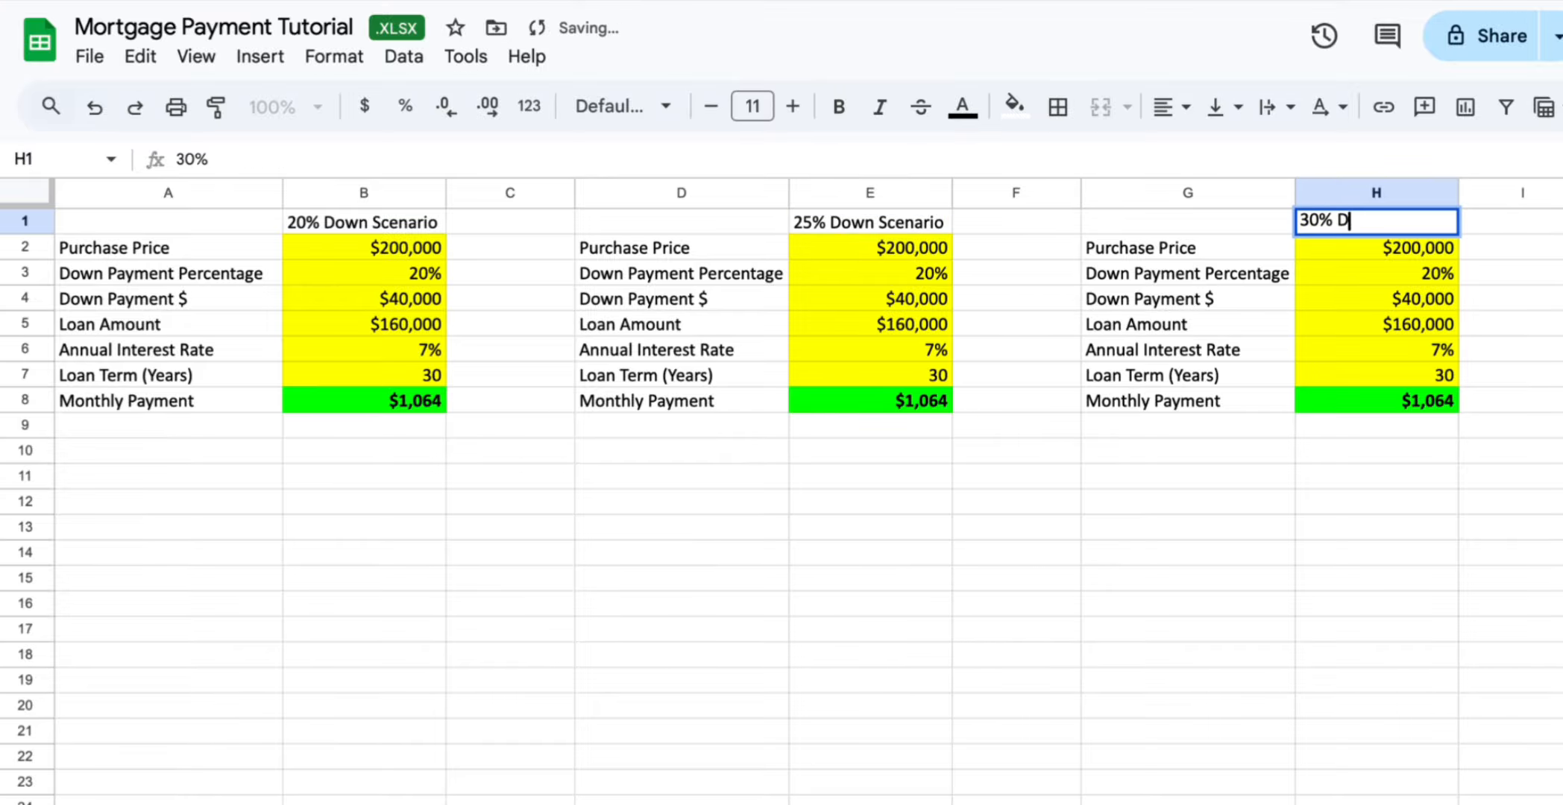
{"action": "key", "text": "Return"}
Make the scenario header row bold
{"action": "key", "text": "Up"}
{"action": "key", "text": "shift+space"}
{"action": "key", "text": "ctrl+b"}
{"action": "key", "text": "Left"}
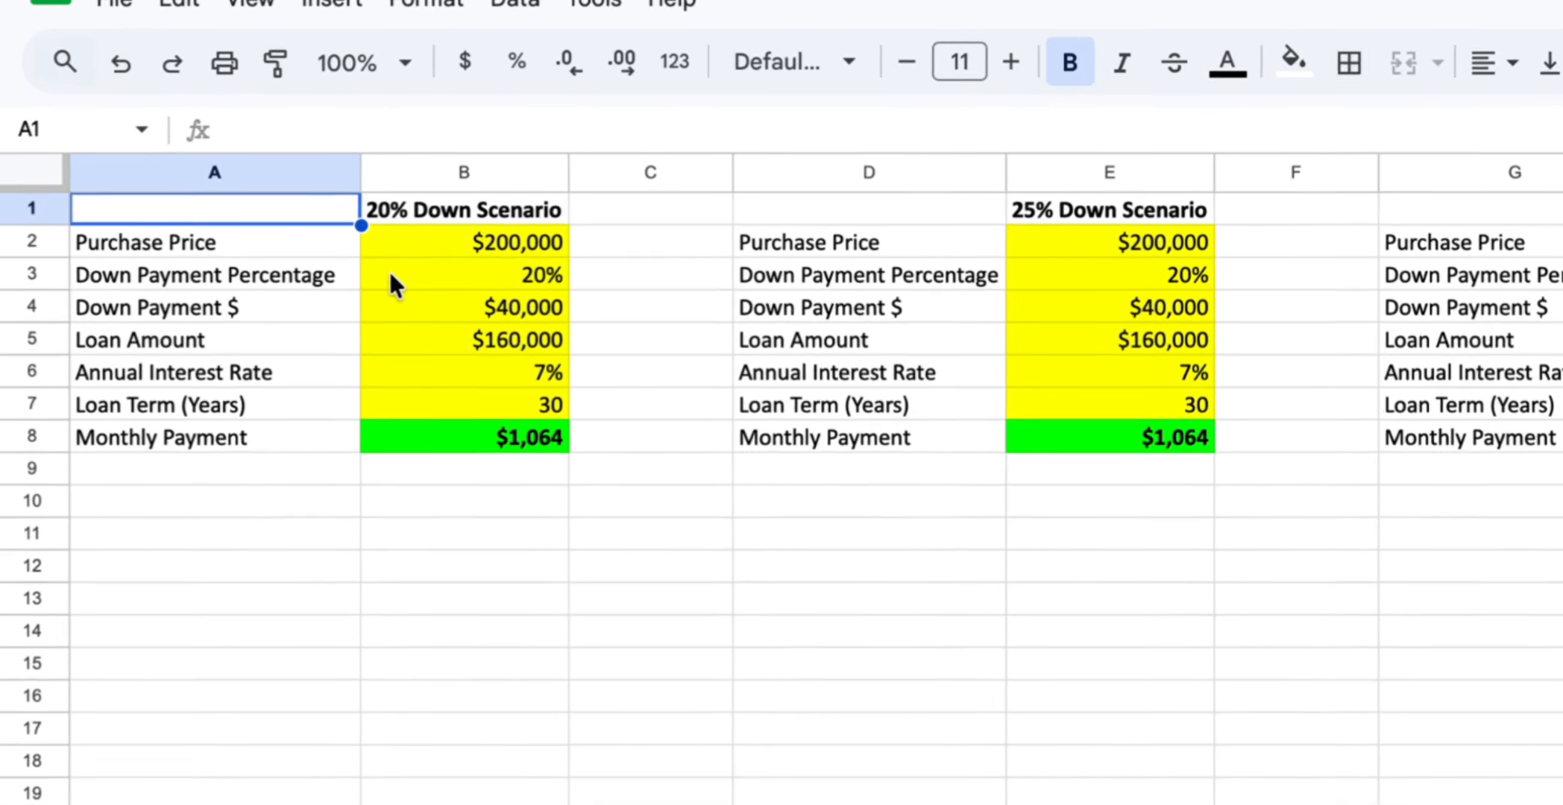
Set the second scenario's down payment percentage to 25%
{"action": "left_click", "coordinate": [423, 275]}
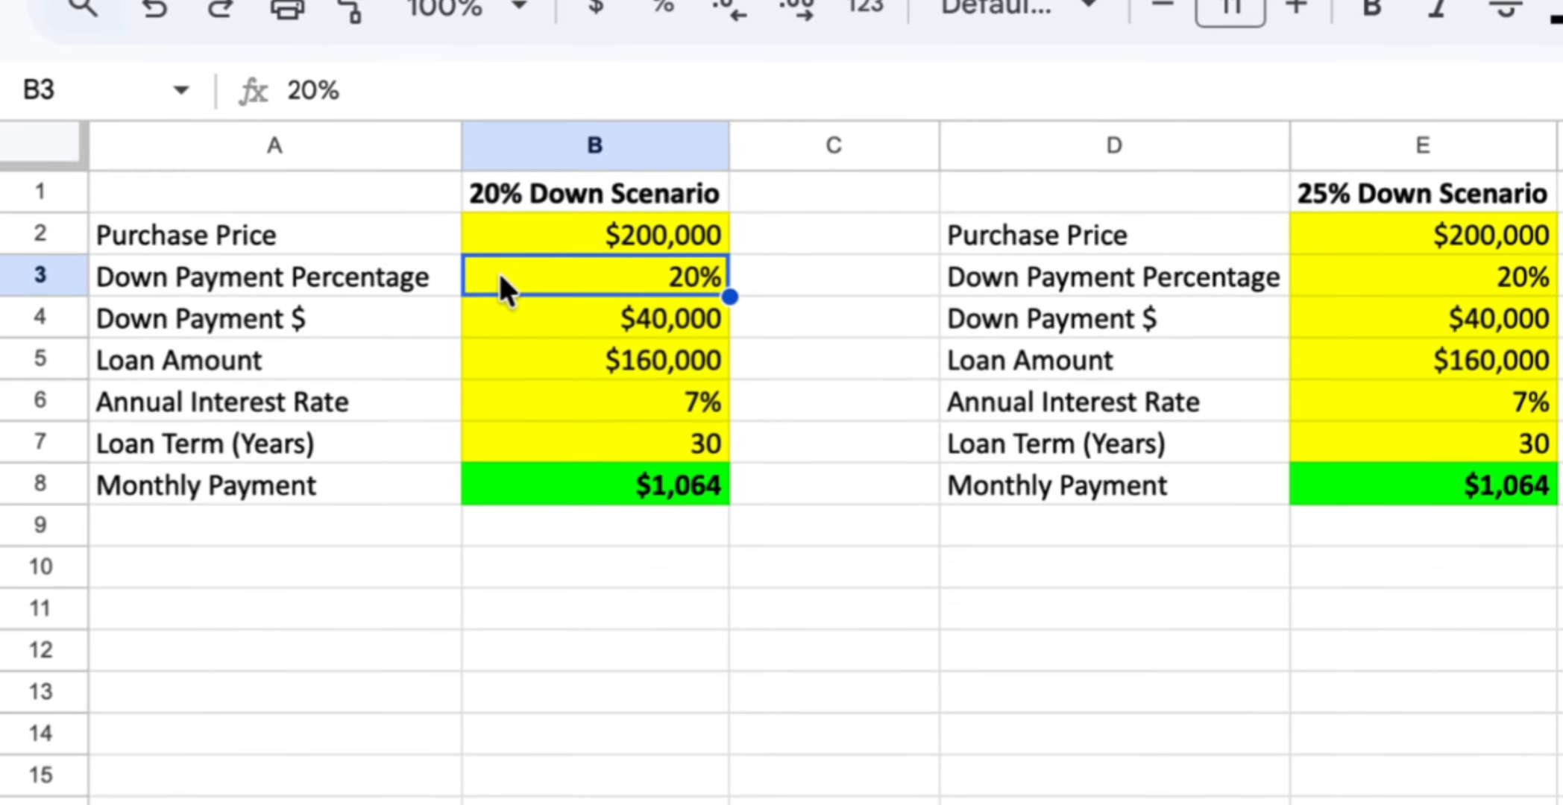
{"action": "key", "text": "Right"}
{"action": "key", "text": "Right"}
{"action": "key", "text": "Right"}
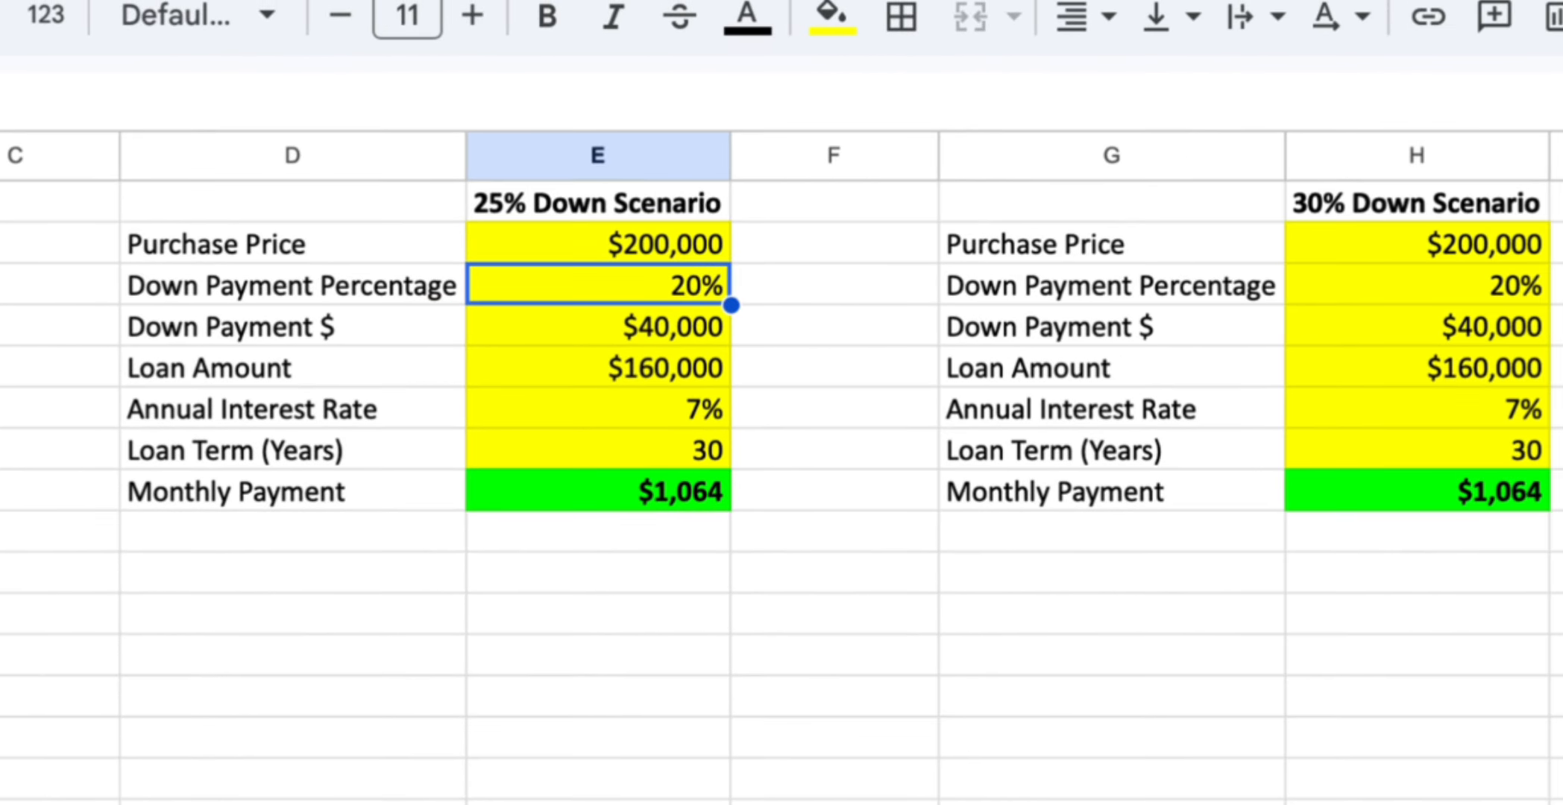
{"action": "type", "text": "25%"}
{"action": "key", "text": "Return"}
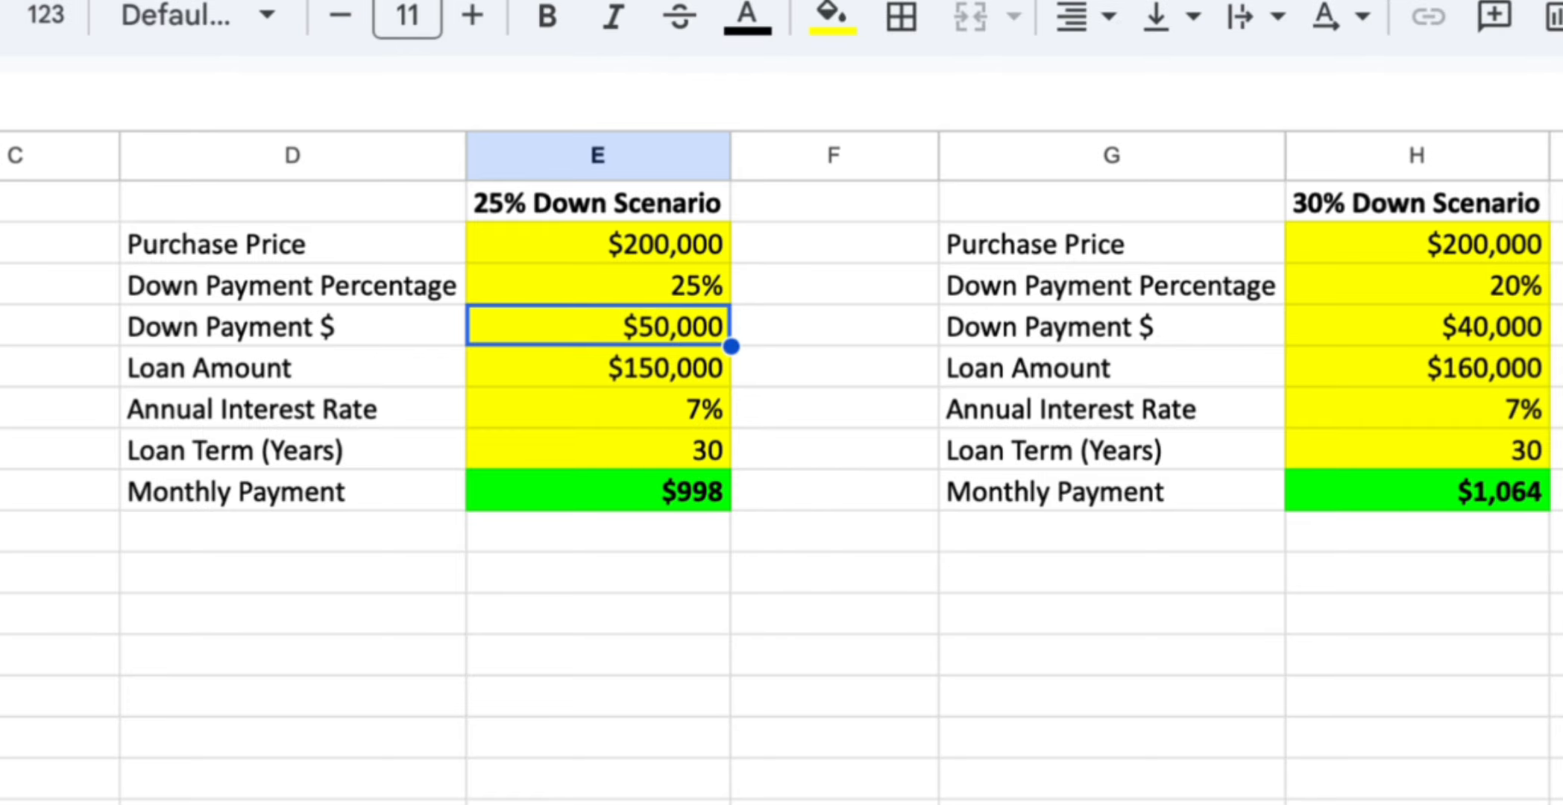
Review the second scenario's recalculated loan amount and monthly payment cells
{"action": "key", "text": "Down"}
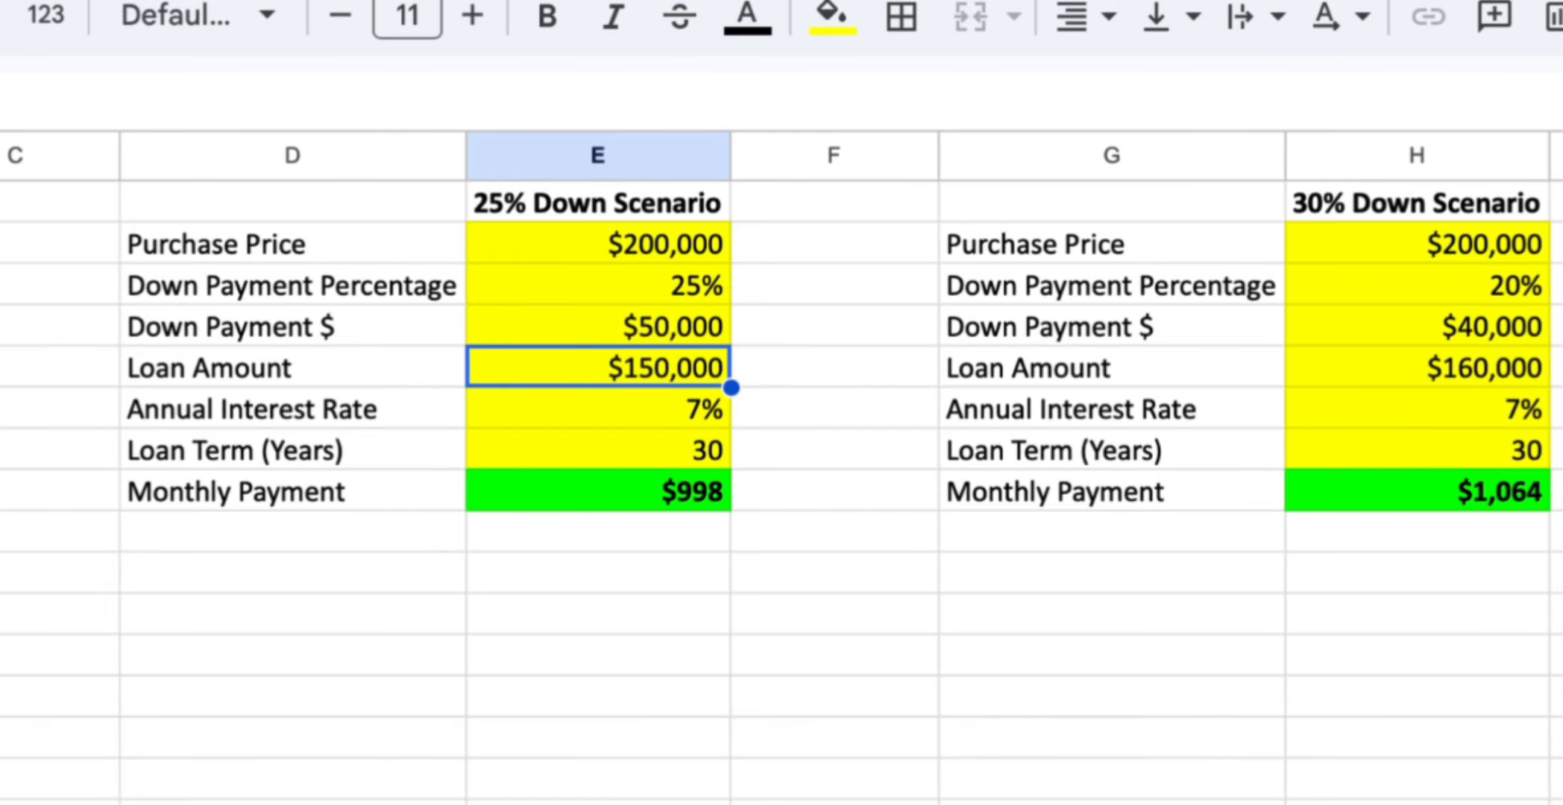
{"action": "key", "text": "shift+Down"}
{"action": "key", "text": "shift+Down"}
{"action": "key", "text": "shift+Down"}
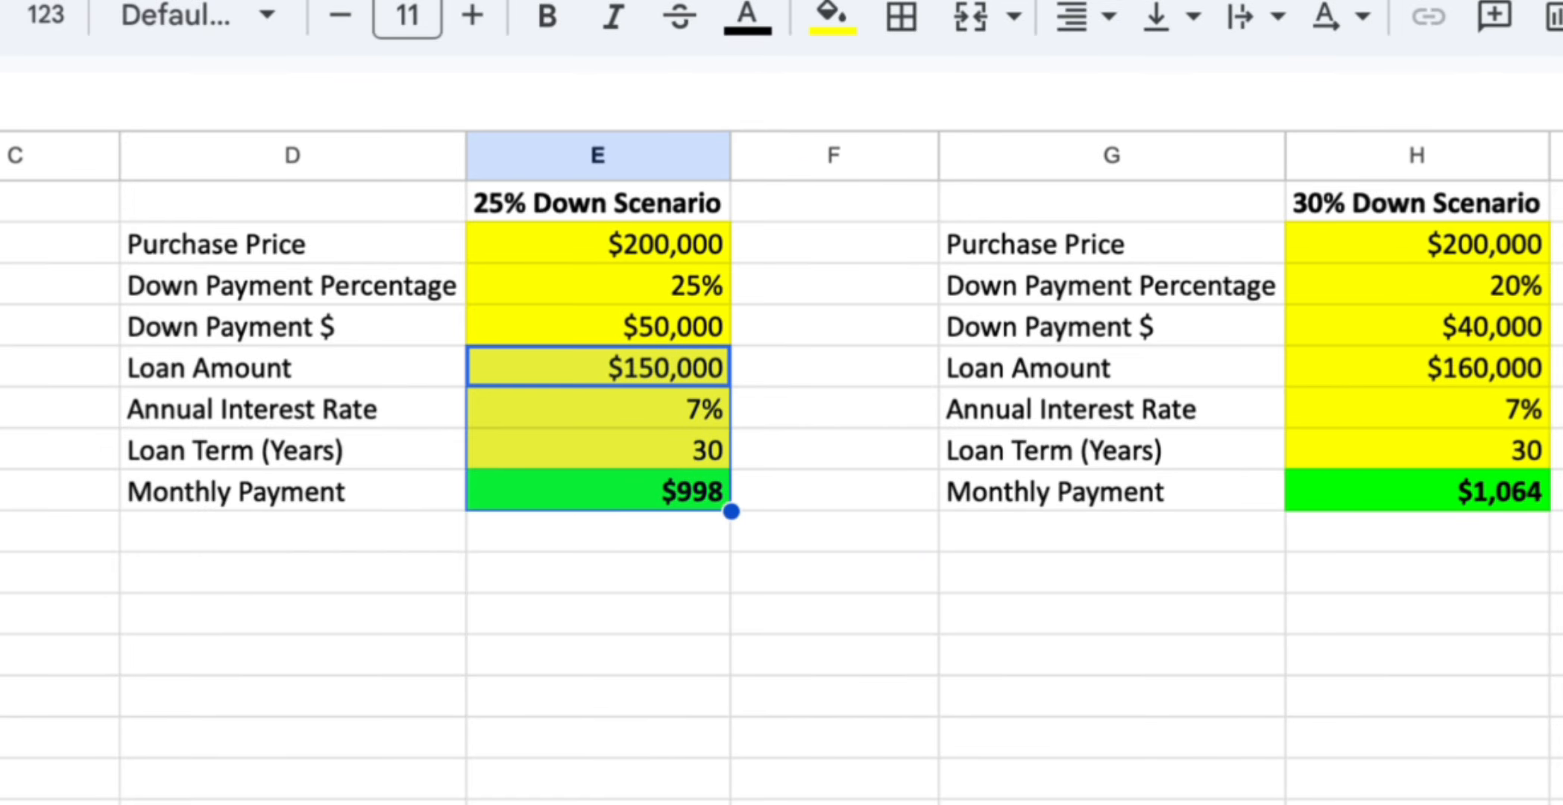
{"action": "key", "text": "Down"}
{"action": "key", "text": "Down"}
{"action": "key", "text": "Down"}
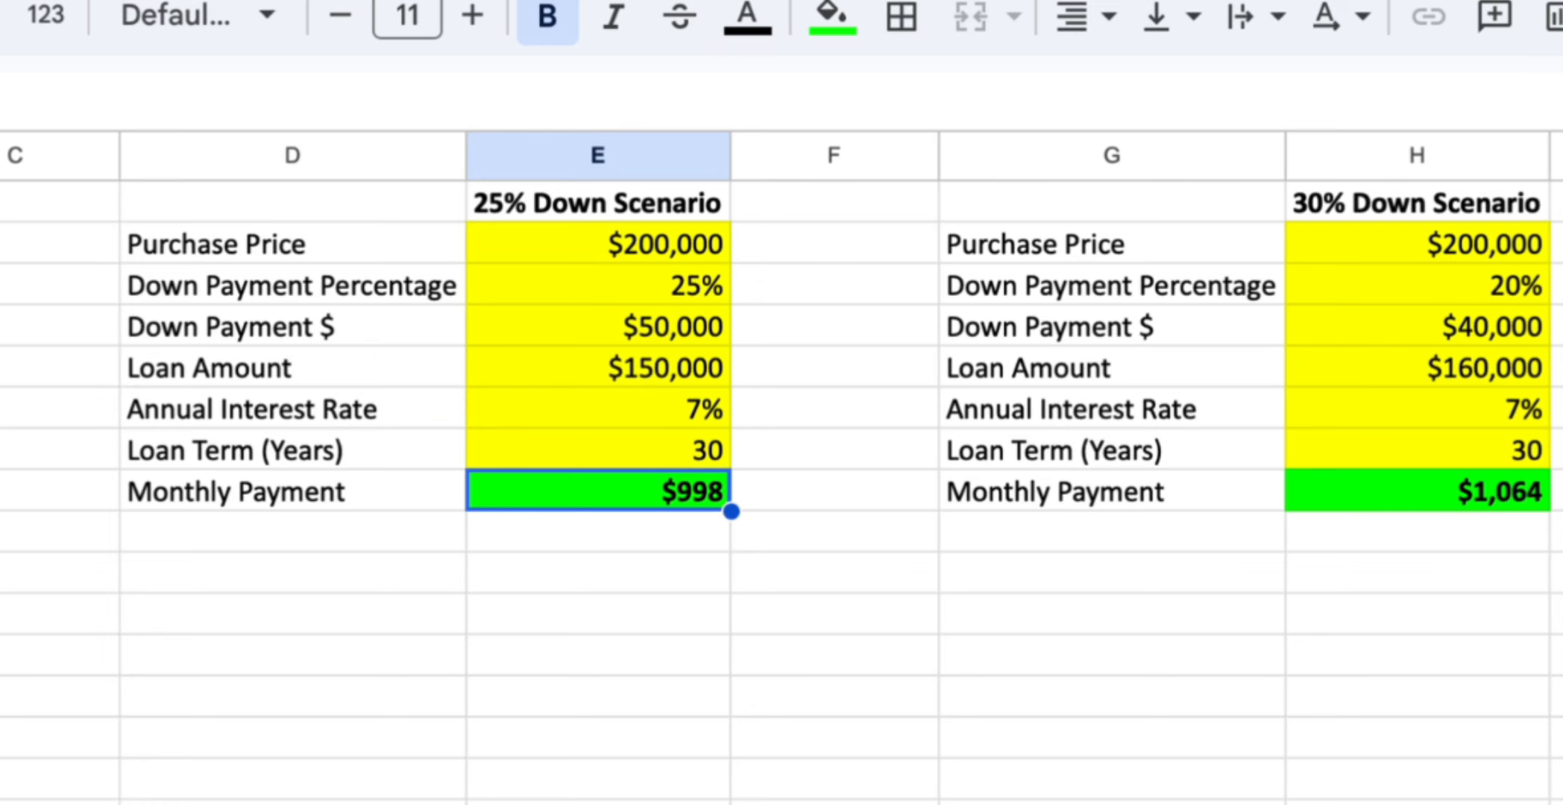
Set the third scenario's down payment percentage to 30%
{"action": "key", "text": "Right"}
{"action": "key", "text": "Right"}
{"action": "key", "text": "Right"}
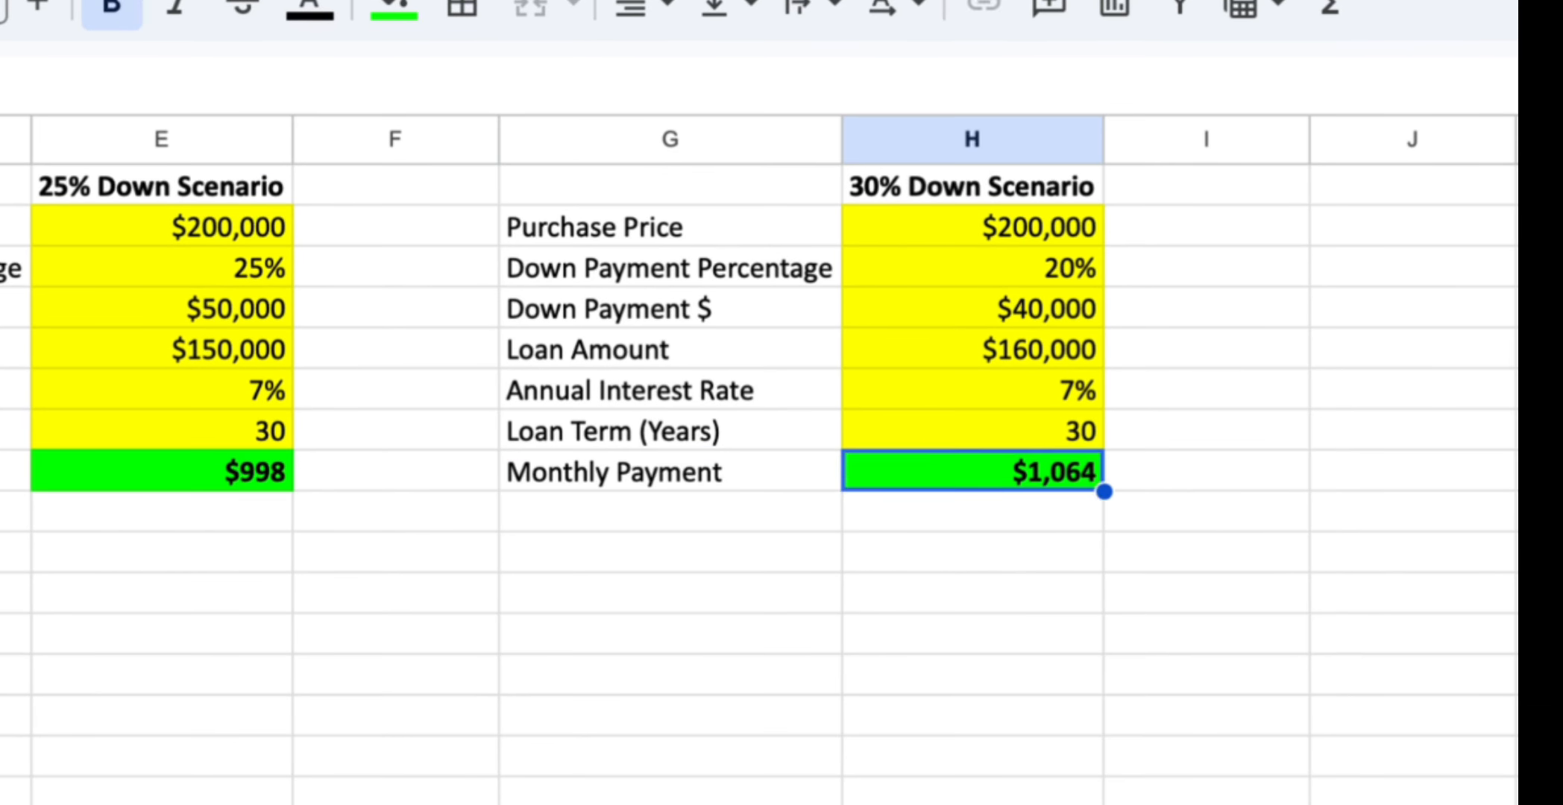
{"action": "key", "text": "Up"}
{"action": "key", "text": "Up"}
{"action": "key", "text": "Up"}
{"action": "key", "text": "Up"}
{"action": "key", "text": "Up"}
{"action": "type", "text": "30"}
{"action": "key", "text": "Return"}
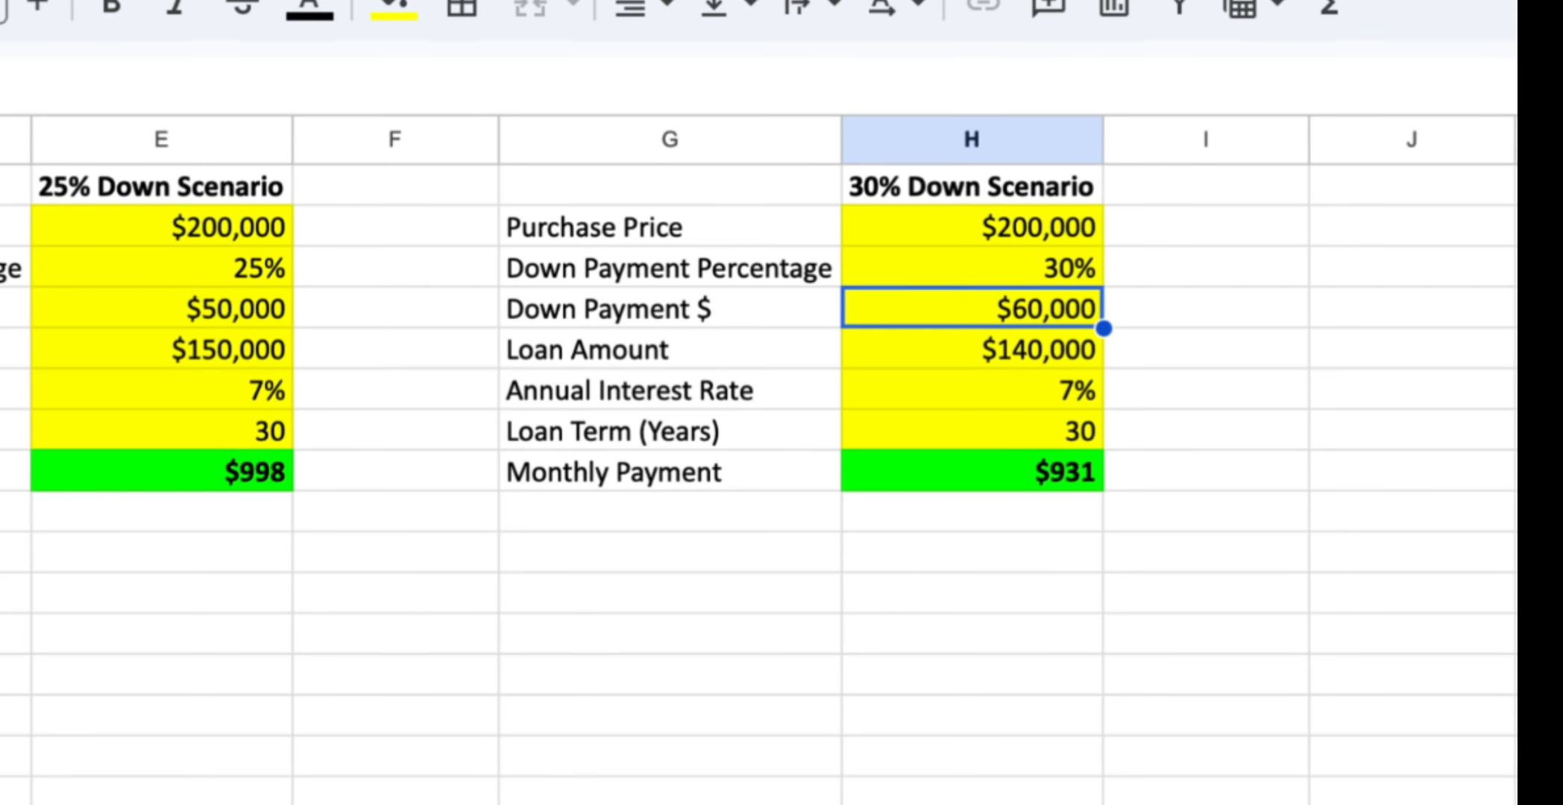
Add column headers Interest Rate in A12 and Monthly Payment in B12
{"action": "key", "text": "Down"}
{"action": "key", "text": "Down"}
{"action": "key", "text": "Down"}
{"action": "key", "text": "Down"}
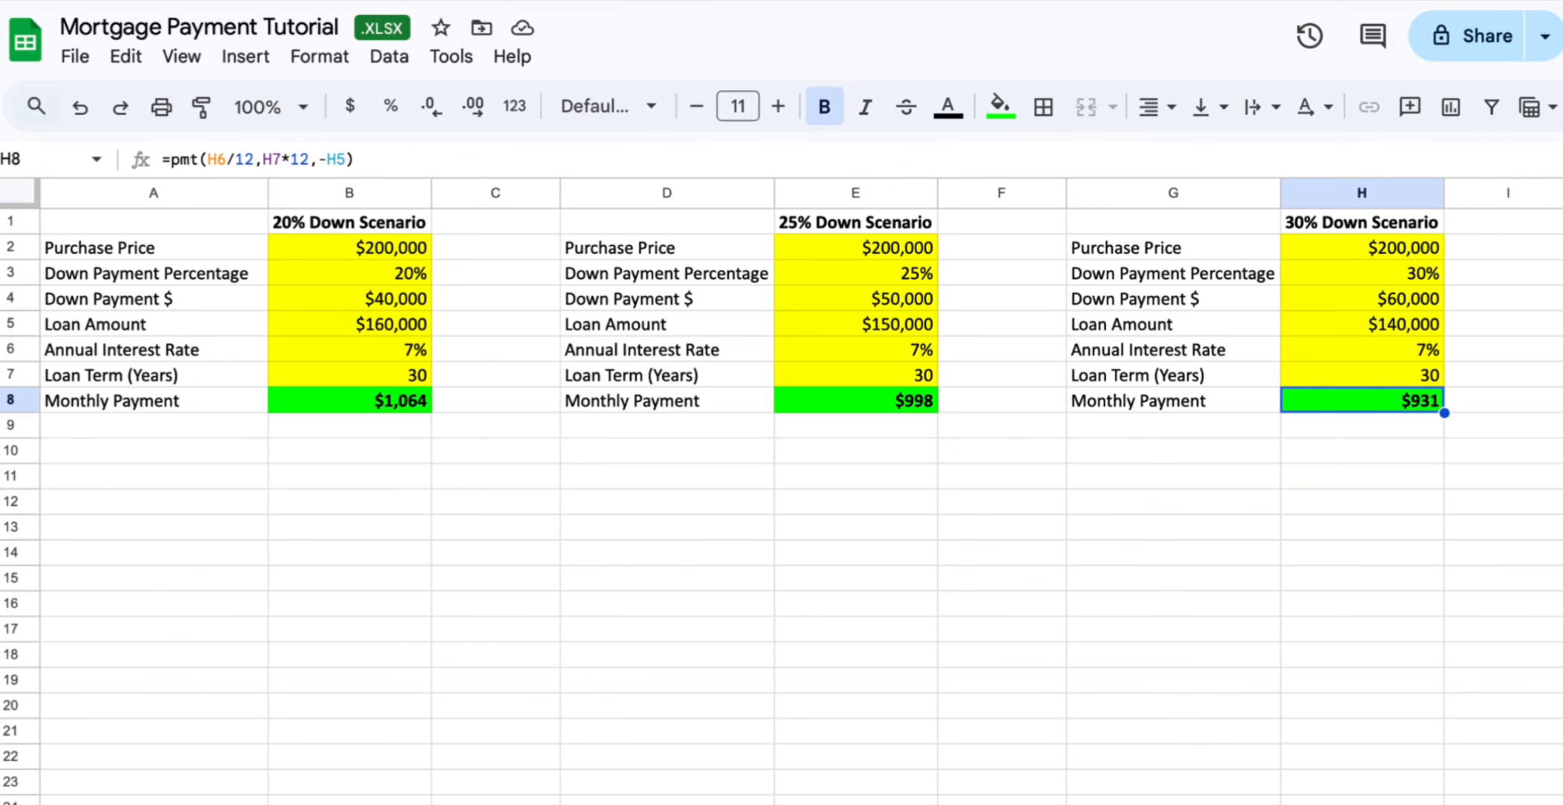
{"action": "key", "text": "Down"}
{"action": "key", "text": "Down"}
{"action": "key", "text": "Down"}
{"action": "key", "text": "Home"}
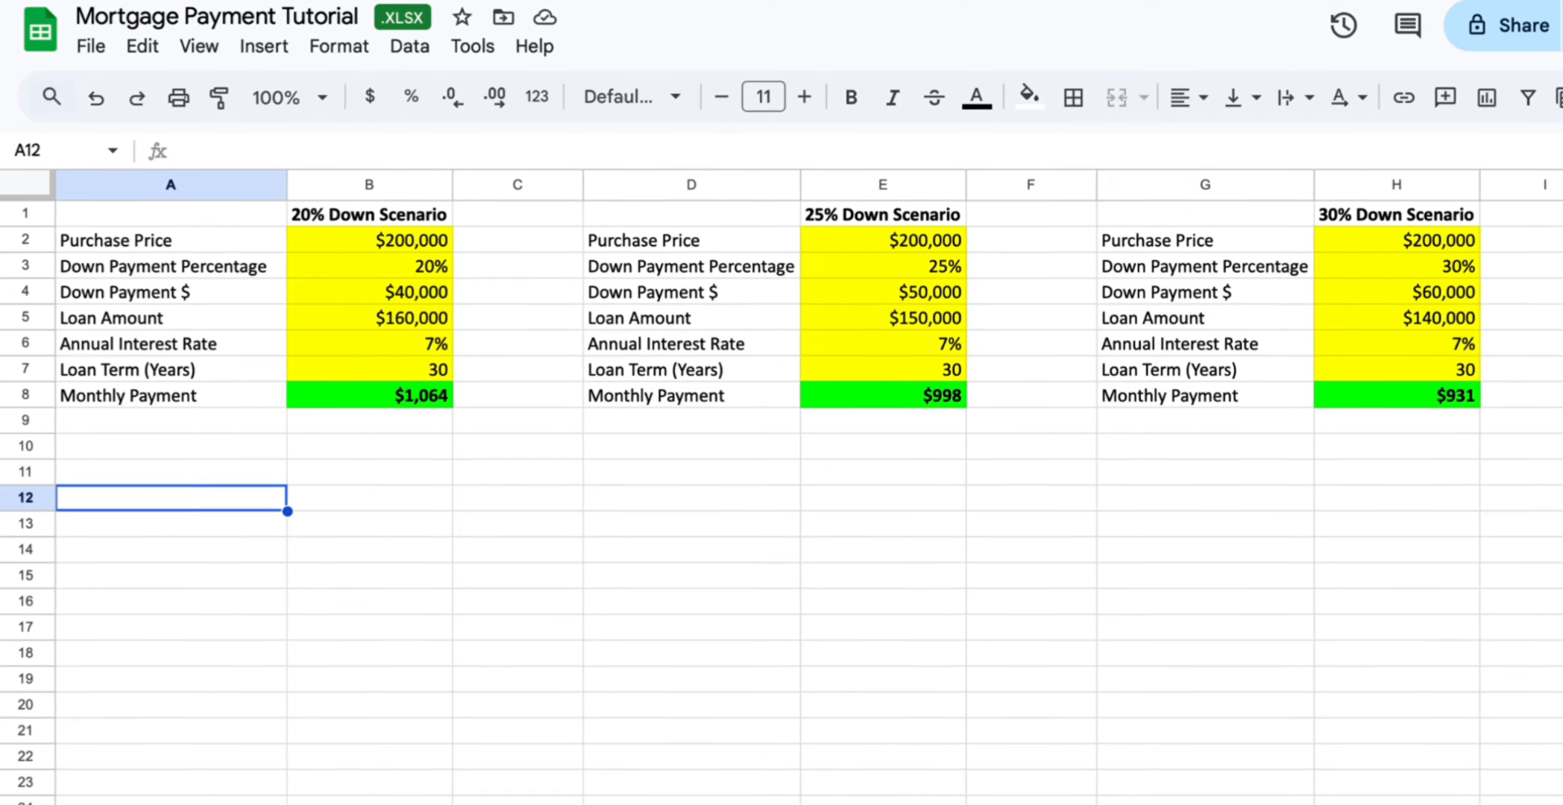
{"action": "type", "text": "Interes"}
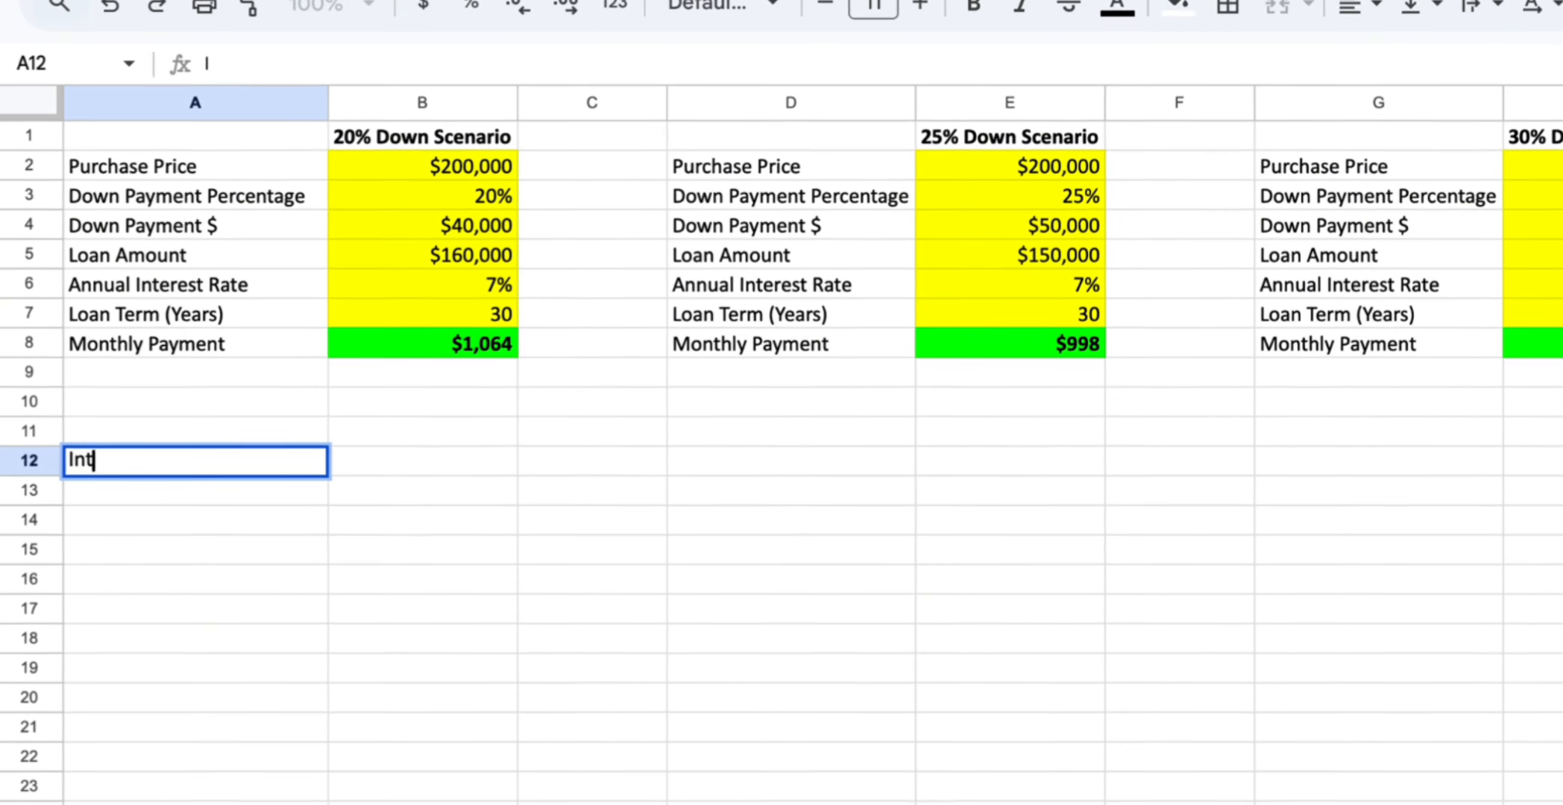
{"action": "type", "text": "t Rate"}
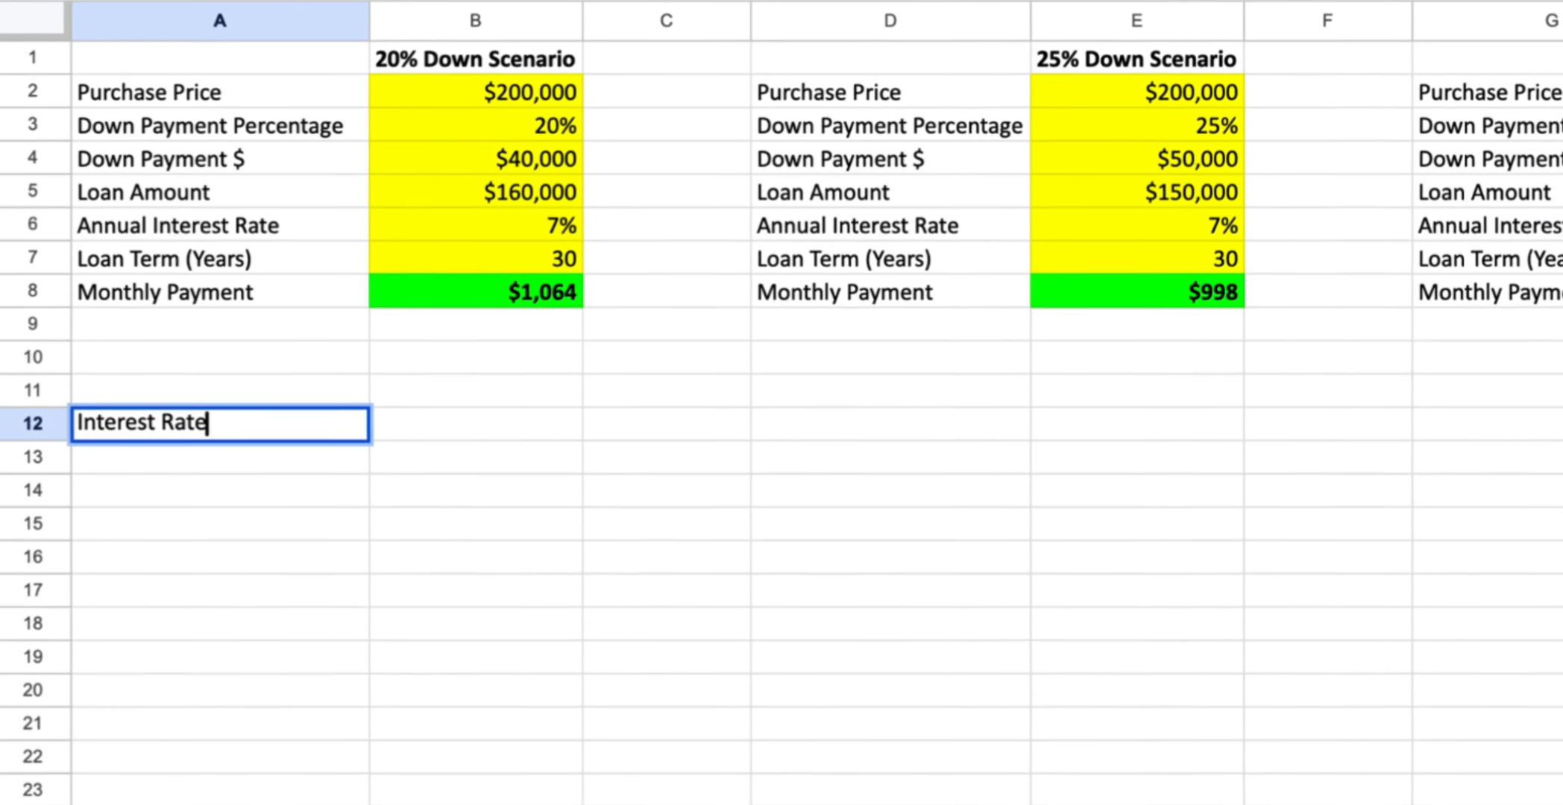
{"action": "key", "text": "Tab"}
{"action": "type", "text": "Monthly Pa"}
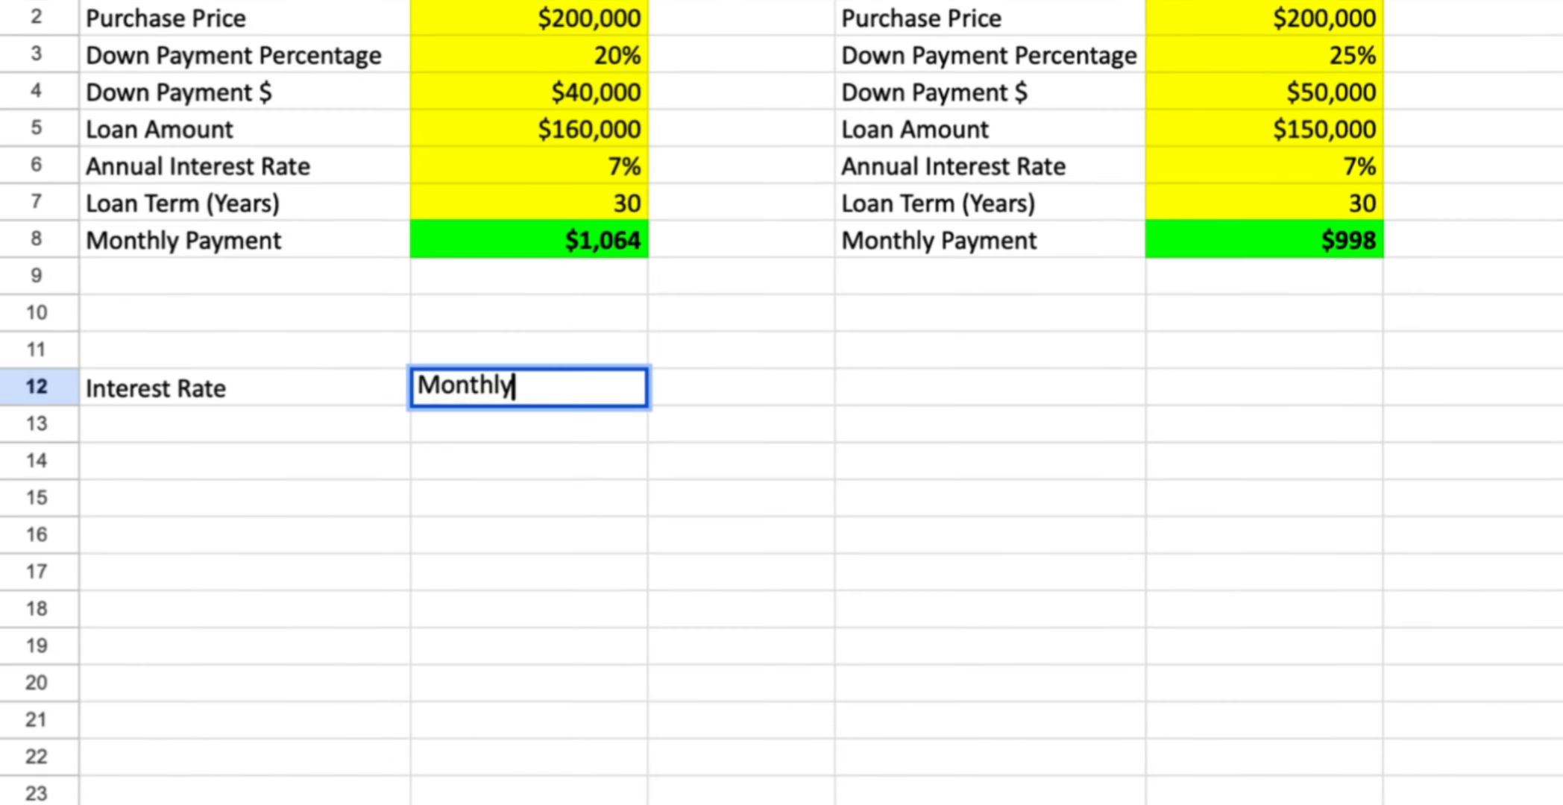
{"action": "type", "text": "yment"}
{"action": "key", "text": "Return"}
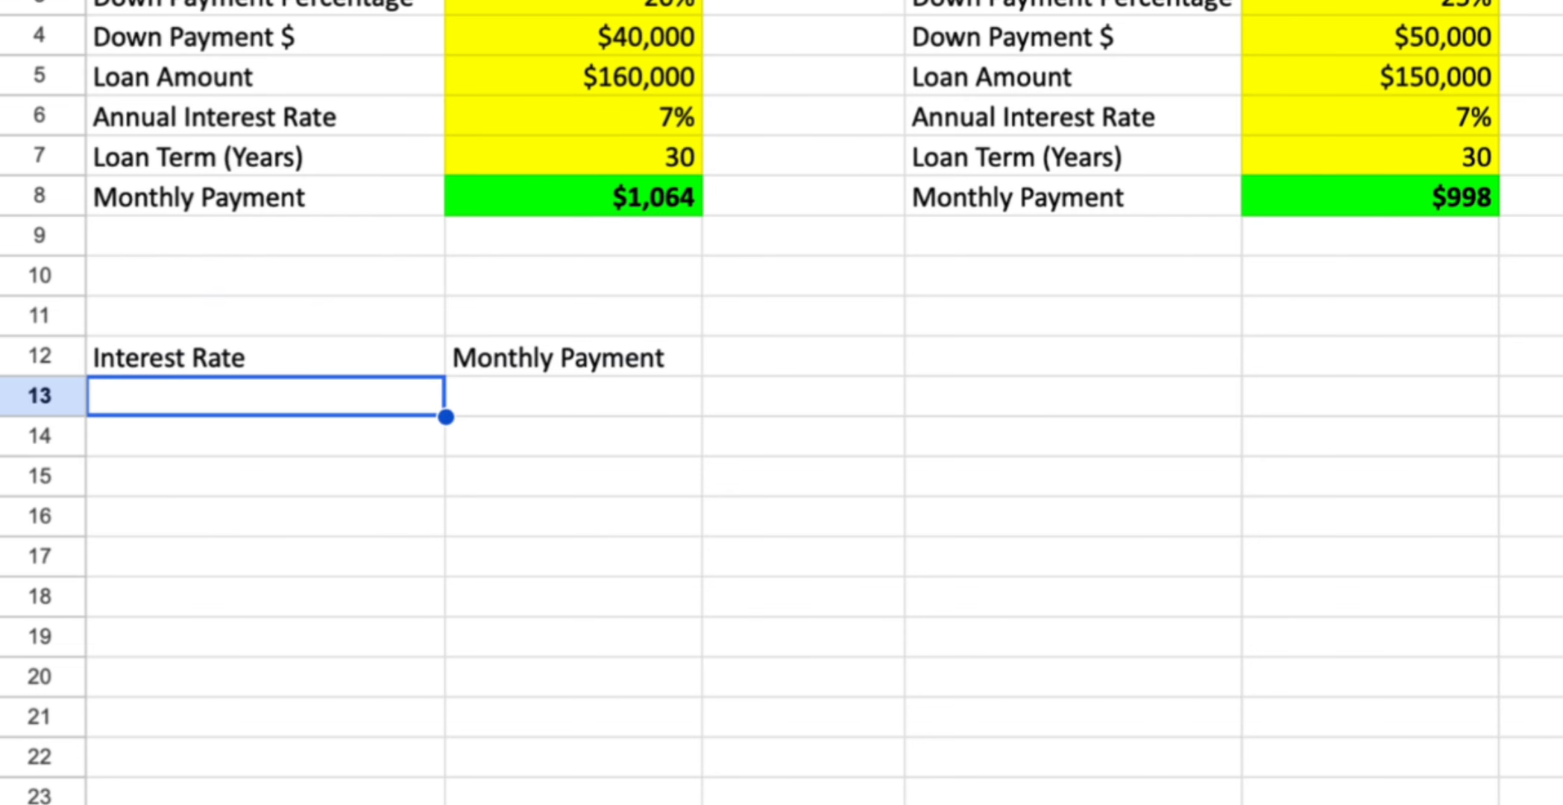
Bold the Interest Rate and Monthly Payment headers in A12:B12
{"action": "key", "text": "Up"}
{"action": "key", "text": "shift+Right"}
{"action": "key", "text": "ctrl+b"}
{"action": "key", "text": "Down"}
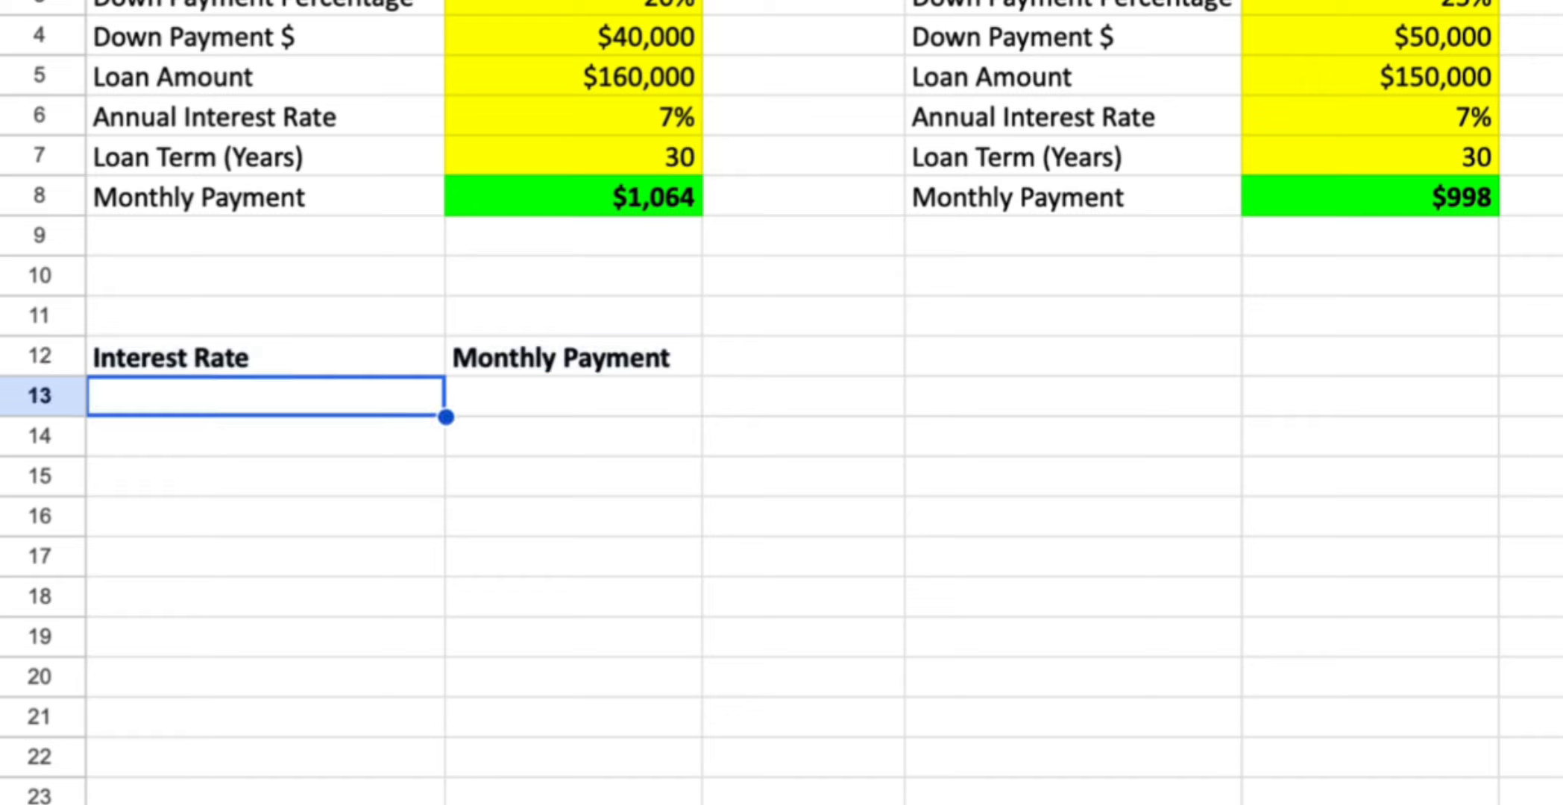
Enter interest rates 6%, 7% and 8% in A13 through A15
{"action": "type", "text": "6%"}
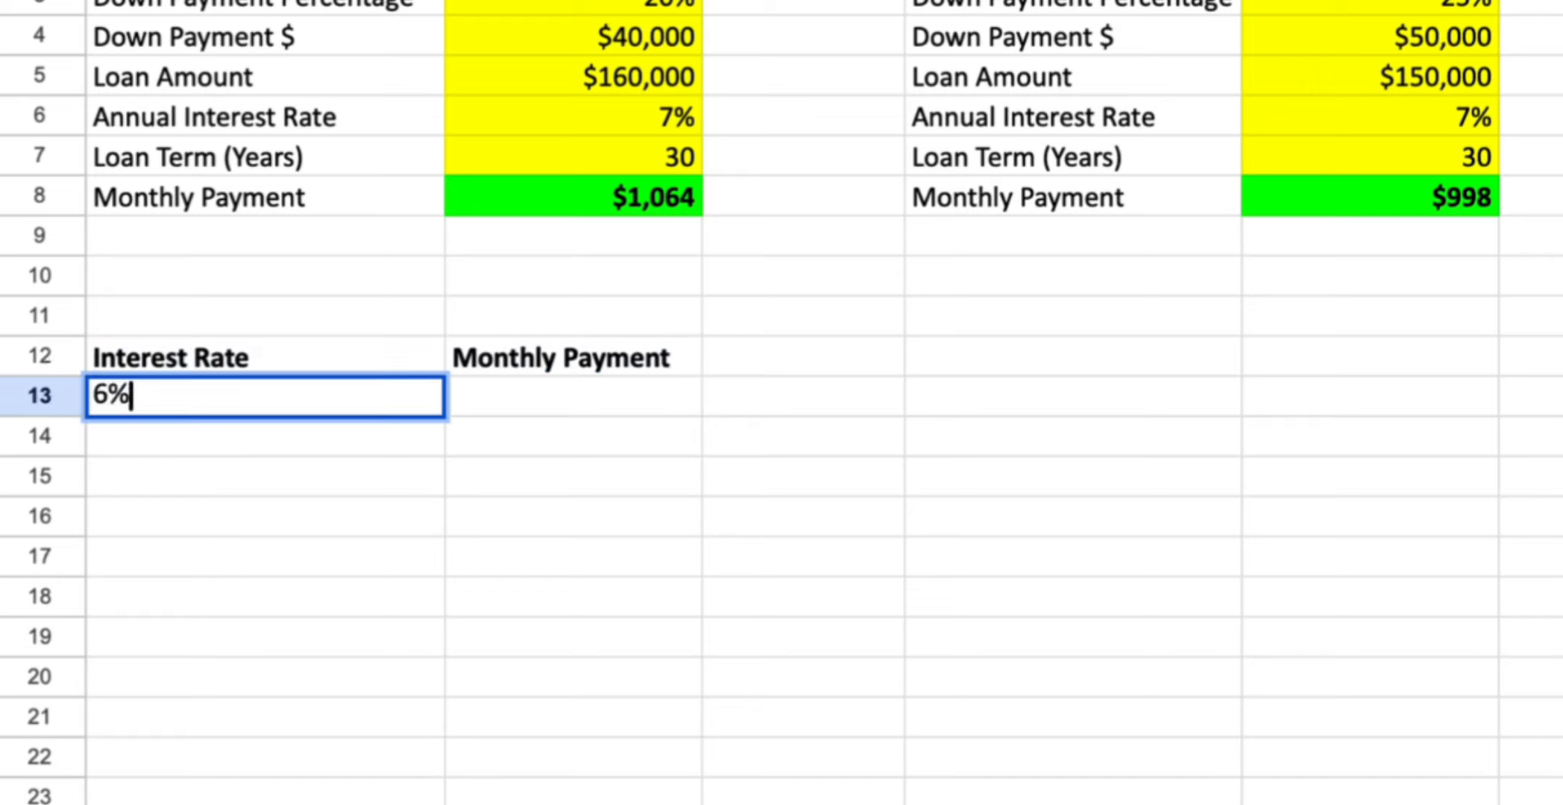
{"action": "key", "text": "Return"}
{"action": "type", "text": "7%"}
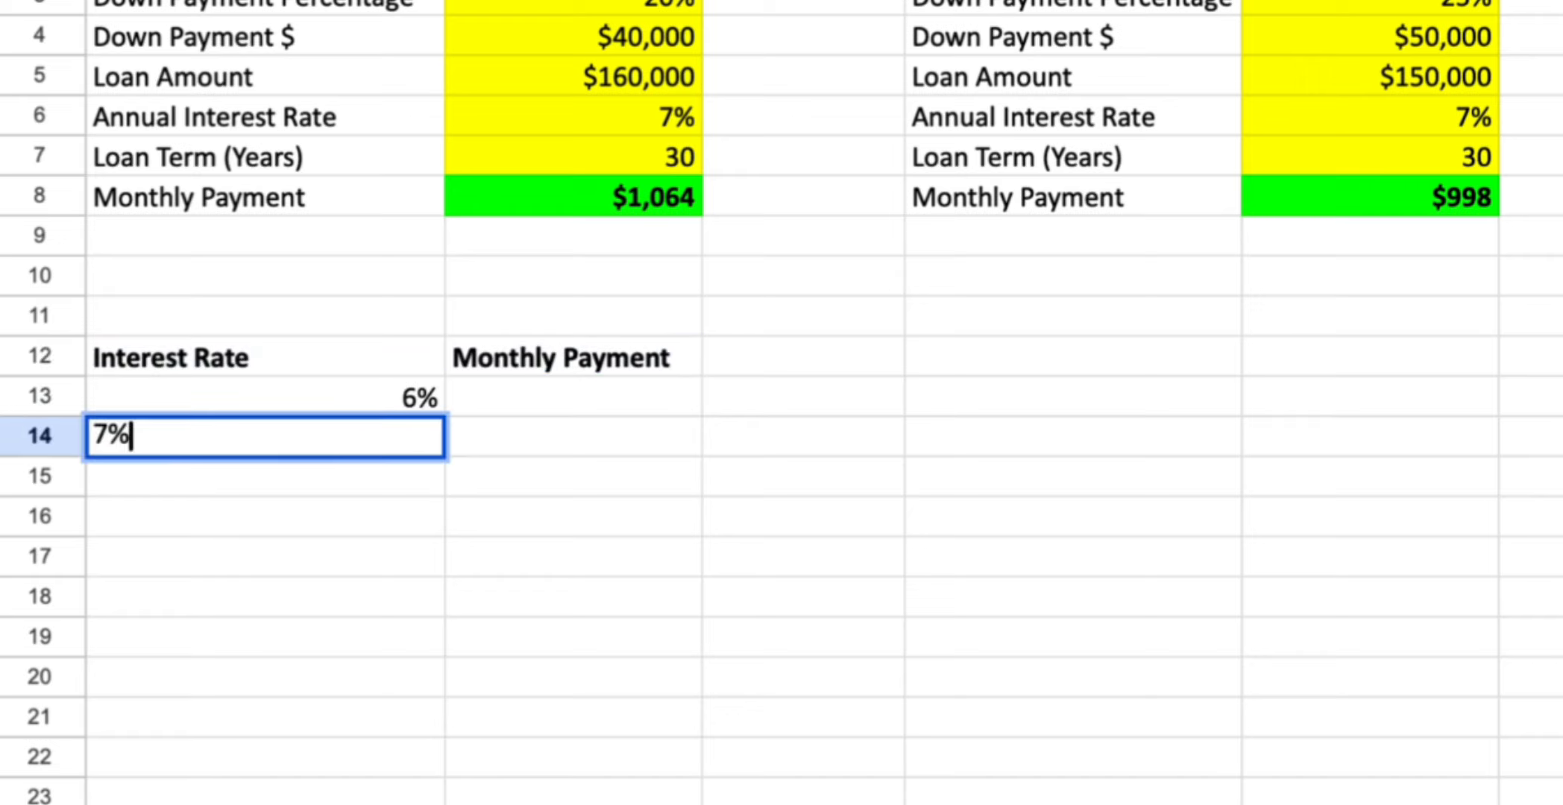
{"action": "key", "text": "Return"}
{"action": "type", "text": "8%"}
{"action": "key", "text": "Return"}
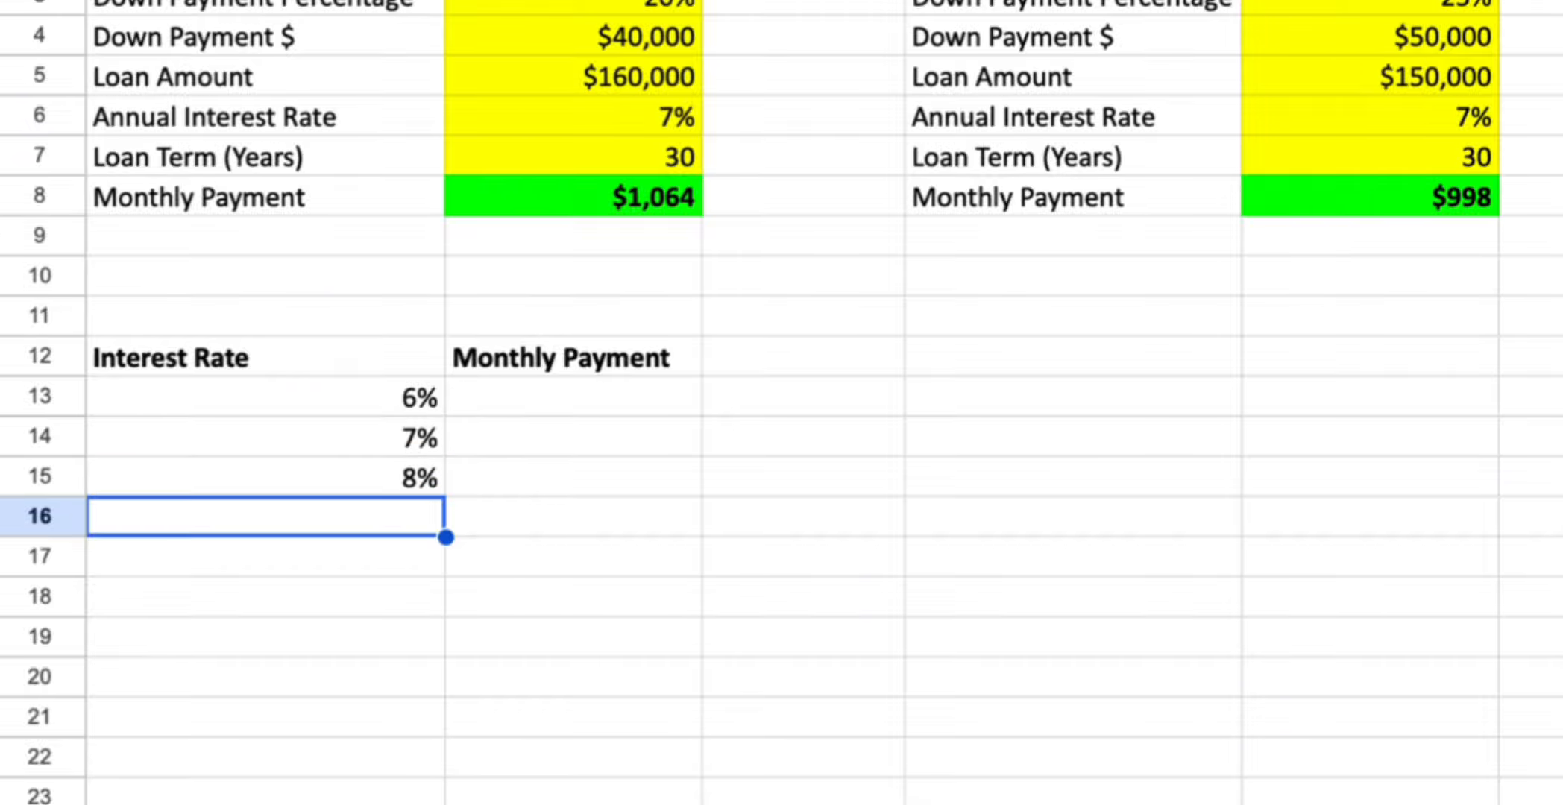
Enter a PMT formula in B13 using A13/12 as rate, B7*12 periods and -B5 as loan amount
{"action": "left_click", "coordinate": [574, 397]}
{"action": "type", "text": "=pmt("}
{"action": "key", "text": "Left"}
{"action": "type", "text": "/12,"}
{"action": "key", "text": "Up"}
{"action": "key", "text": "Up"}
{"action": "key", "text": "Up"}
{"action": "key", "text": "Up"}
{"action": "key", "text": "Up"}
{"action": "key", "text": "Up"}
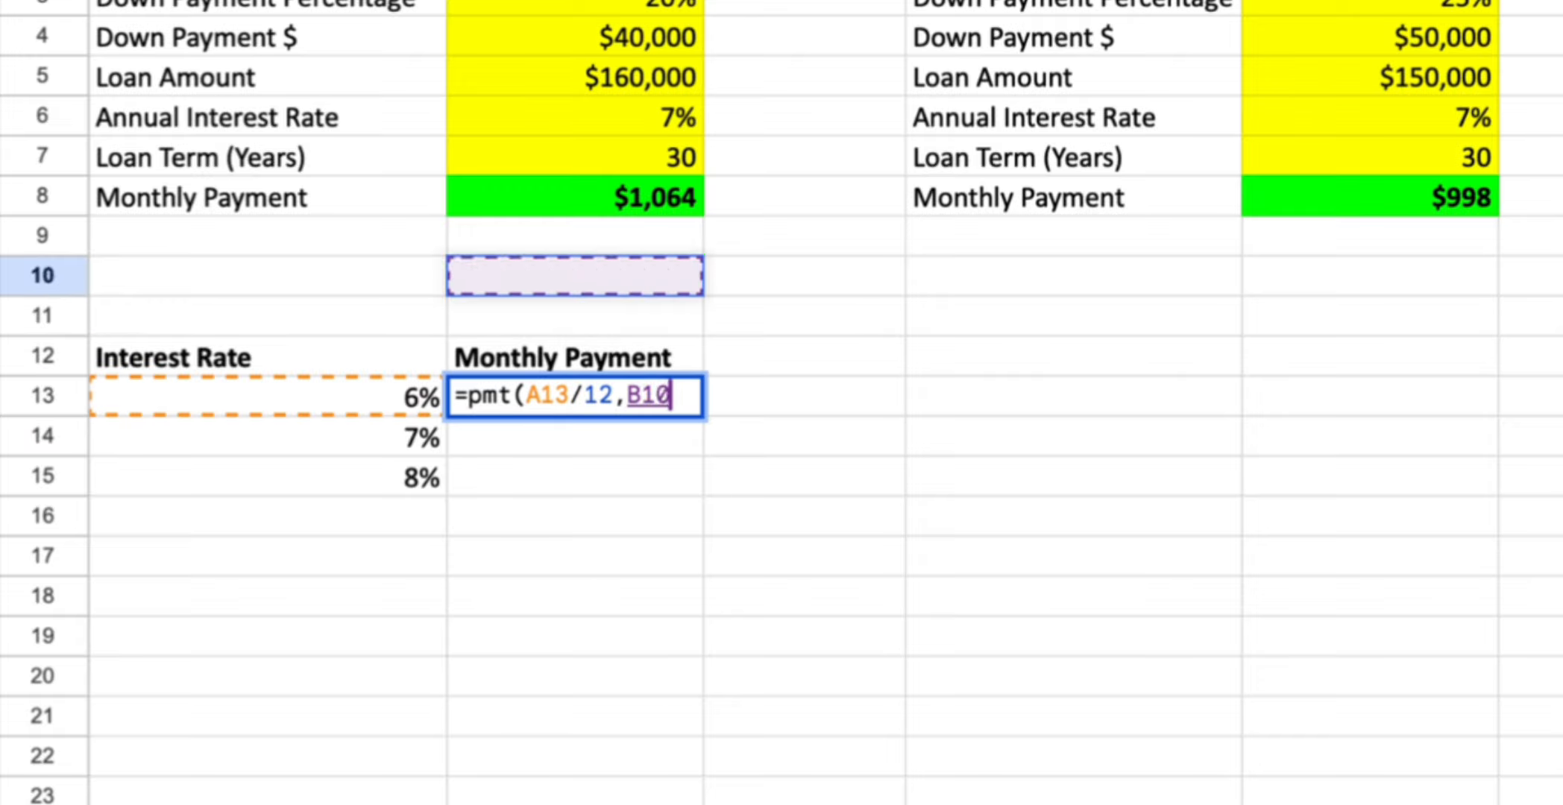
{"action": "type", "text": "*12,-"}
{"action": "left_click", "coordinate": [651, 69]}
{"action": "type", "text": ")"}
{"action": "key", "text": "Return"}
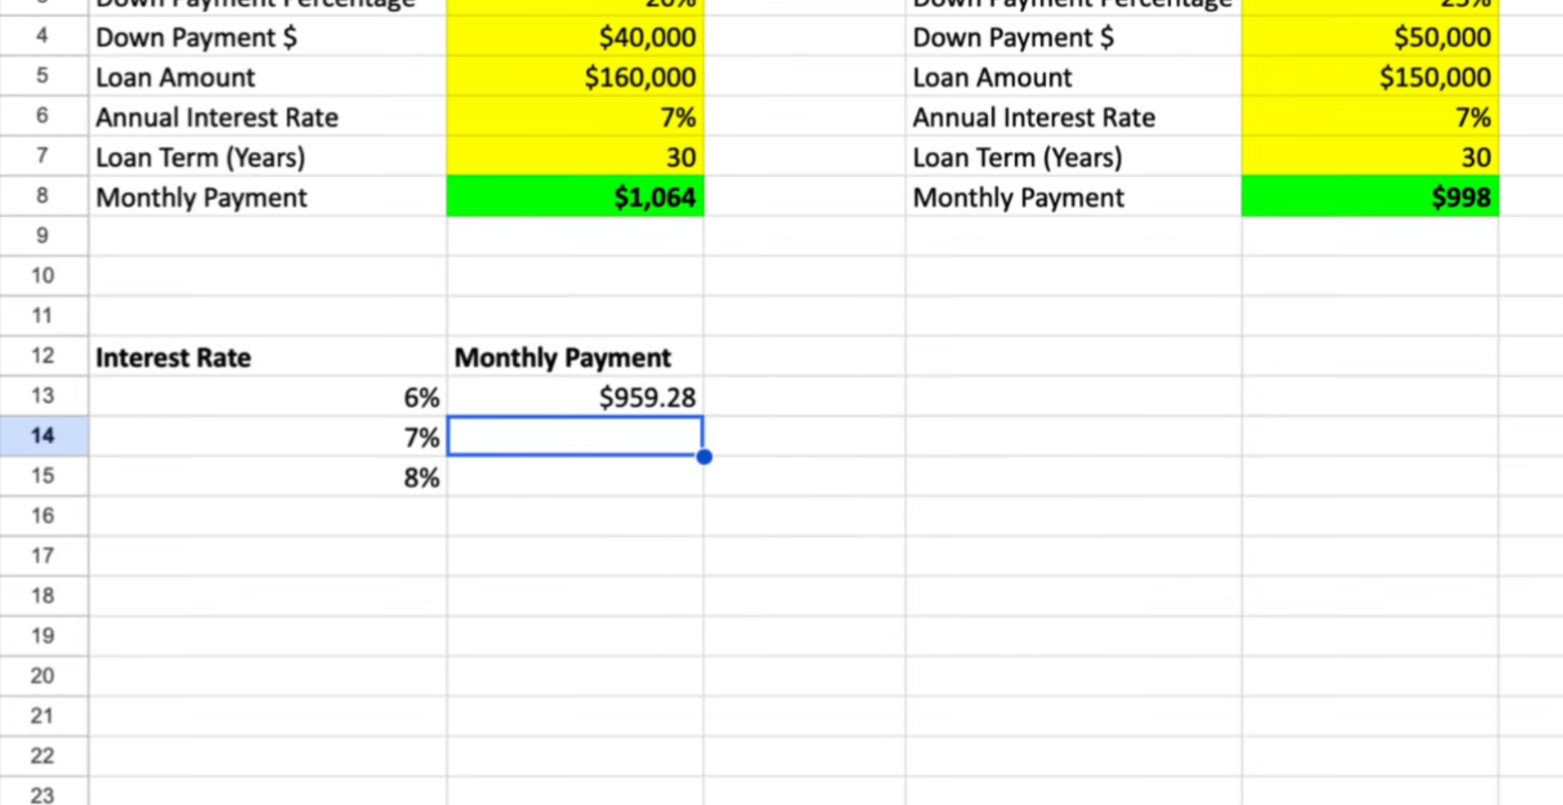
Enter the matching PMT formula in B14 using the 7% rate in A14
{"action": "type", "text": "=pmt("}
{"action": "key", "text": "Left"}
{"action": "type", "text": "/12,"}
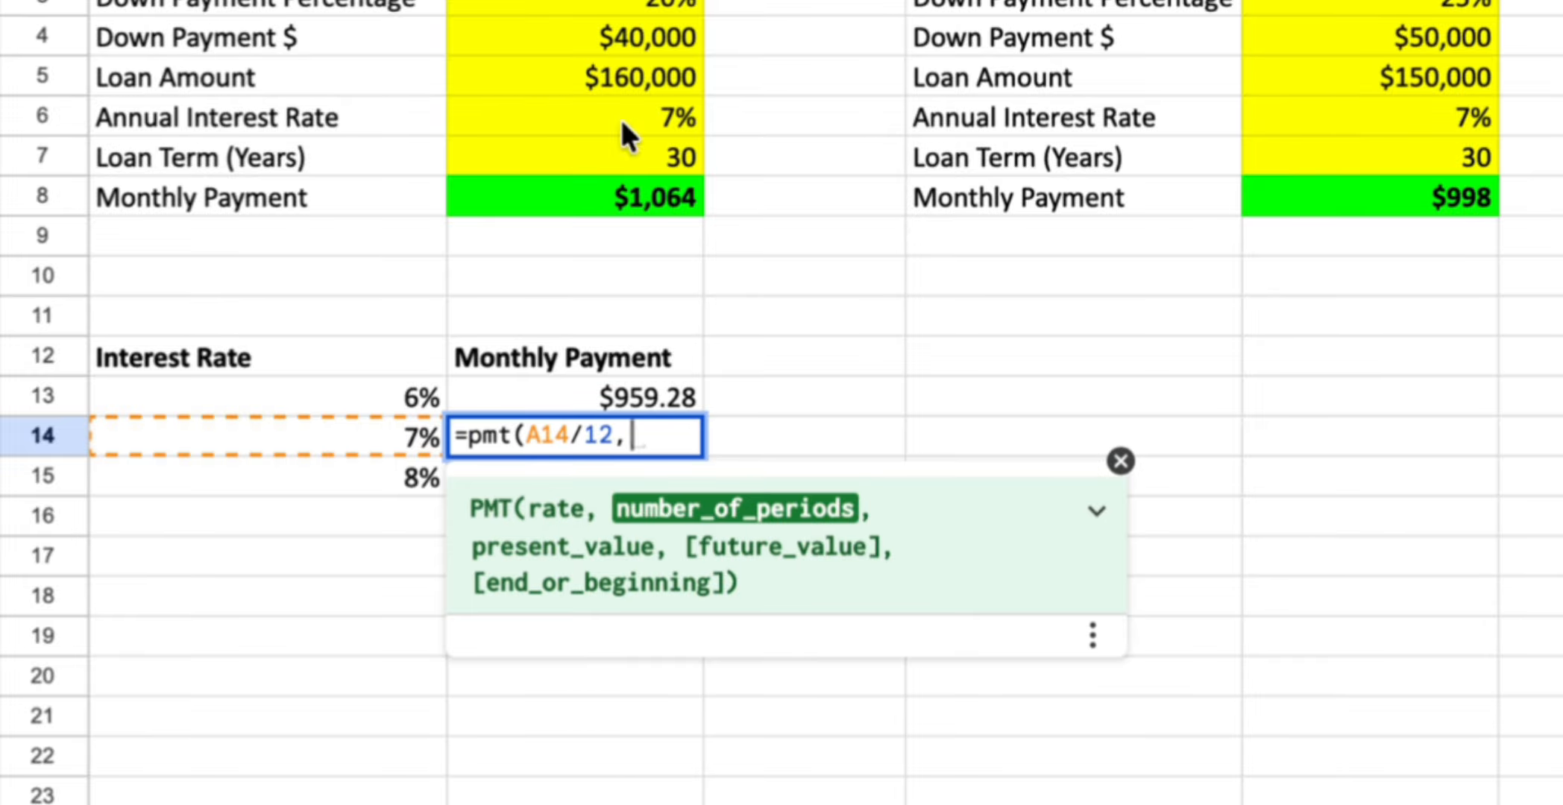
{"action": "left_click", "coordinate": [631, 149]}
{"action": "type", "text": "*12,-"}
{"action": "left_click", "coordinate": [567, 77]}
{"action": "type", "text": ")"}
{"action": "key", "text": "Return"}
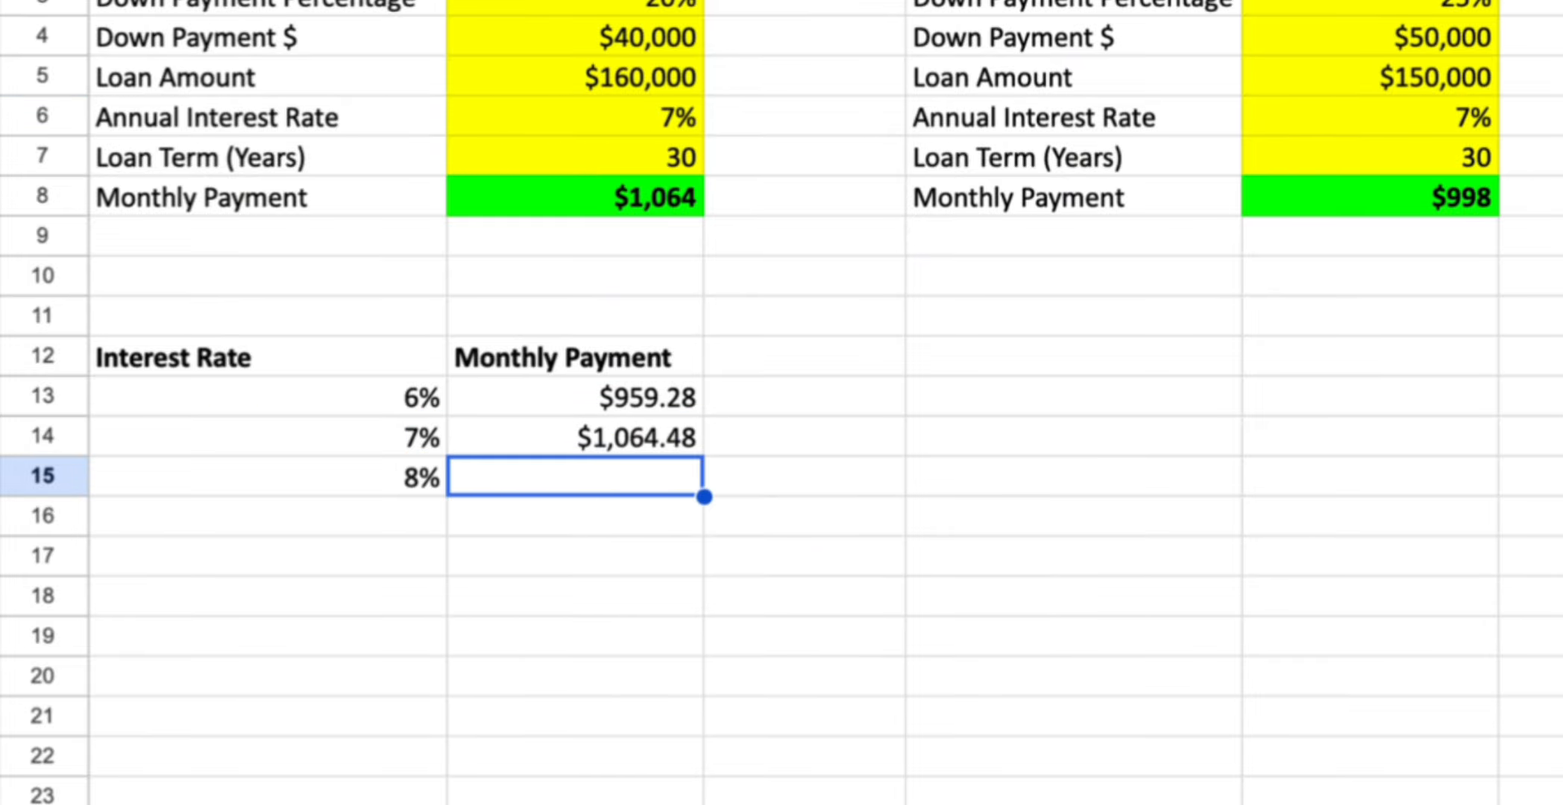
Enter the matching PMT formula in B15 using the 8% rate in A15, B7 term and B5 loan
{"action": "type", "text": "=pmt("}
{"action": "key", "text": "Left"}
{"action": "type", "text": "/12,"}
{"action": "left_click", "coordinate": [548, 155]}
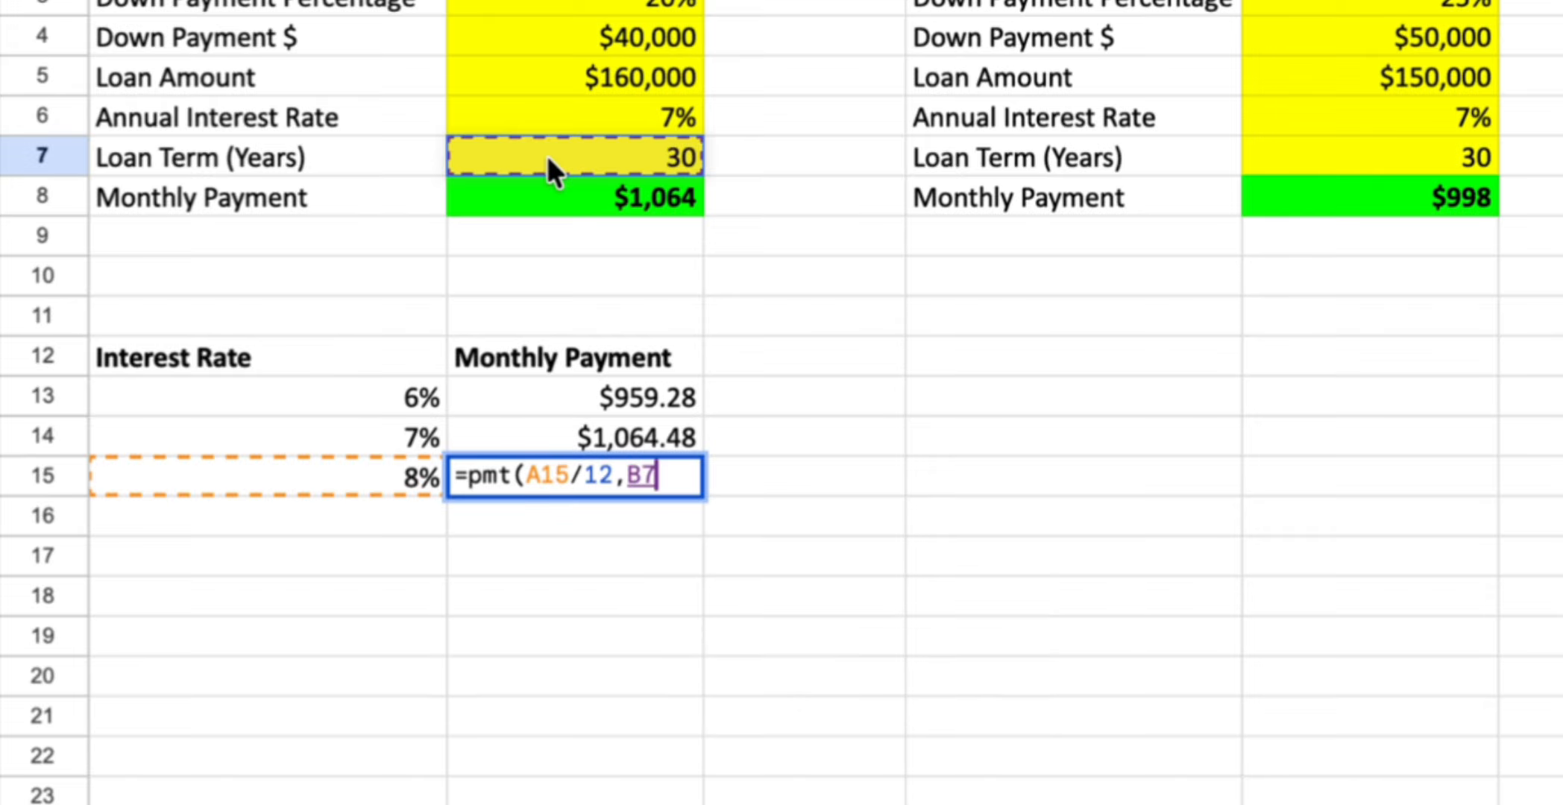
{"action": "type", "text": "*12,-"}
{"action": "left_click", "coordinate": [534, 77]}
{"action": "type", "text": ")"}
{"action": "key", "text": "Return"}
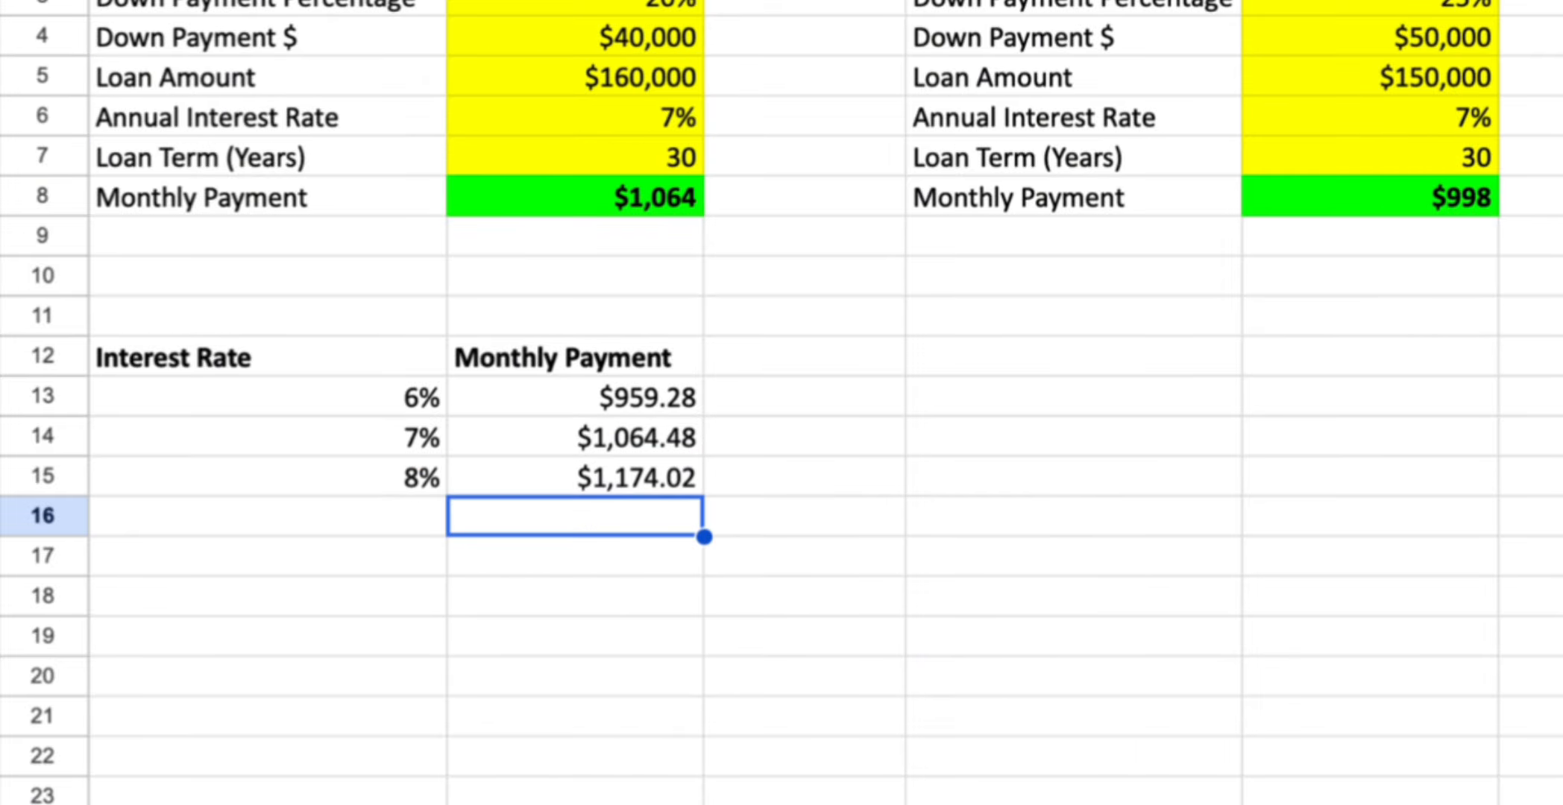
Compute the payment difference between 8% and 6% in B17 as =B15-B13
{"action": "left_click", "coordinate": [701, 568]}
{"action": "type", "text": "="}
{"action": "key", "text": "Up"}
{"action": "key", "text": "Up"}
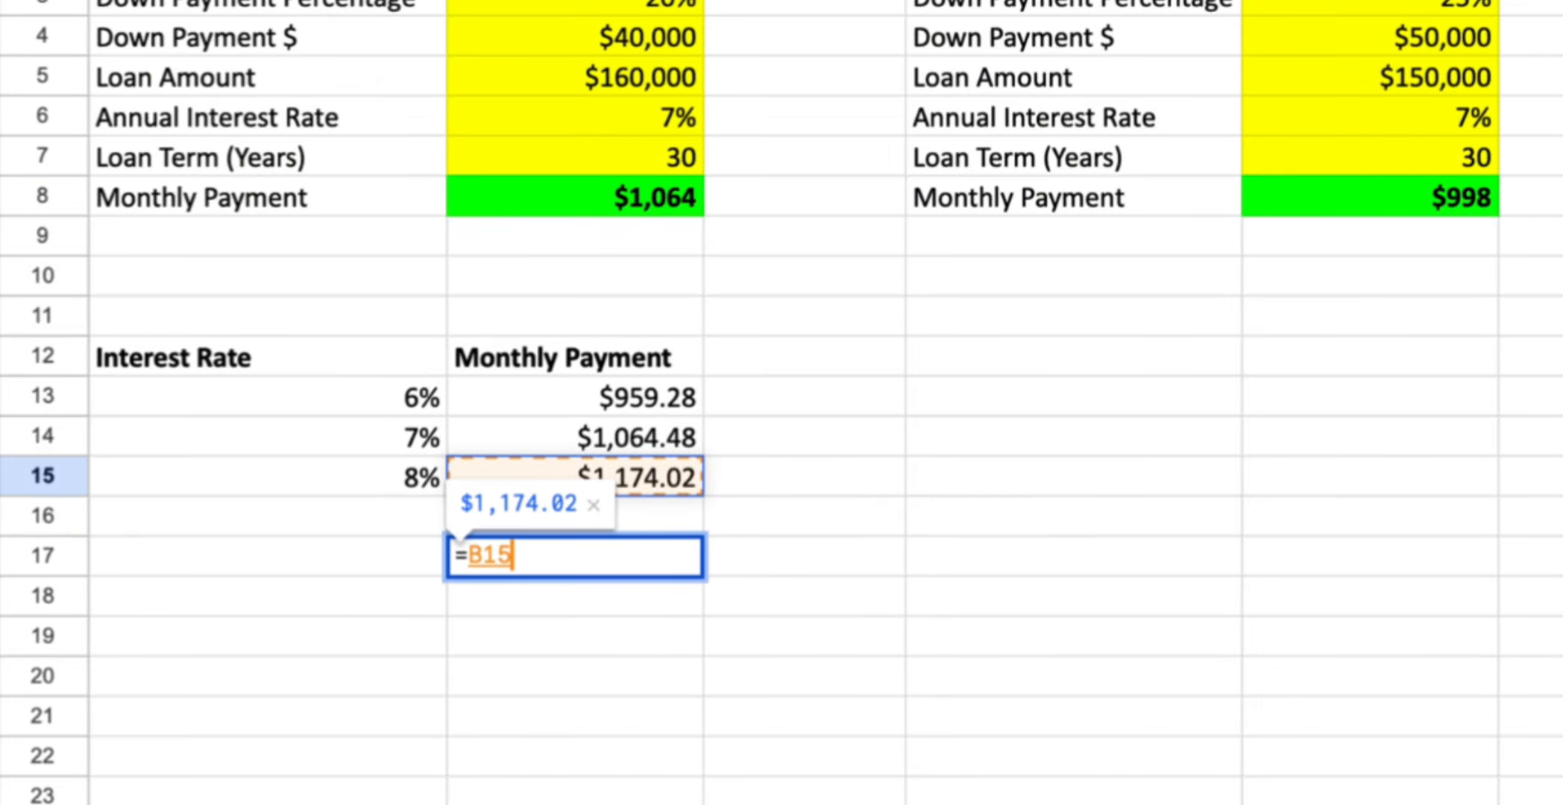
{"action": "type", "text": "-"}
{"action": "key", "text": "Up"}
{"action": "key", "text": "Up"}
{"action": "key", "text": "Up"}
{"action": "key", "text": "Up"}
{"action": "key", "text": "Return"}
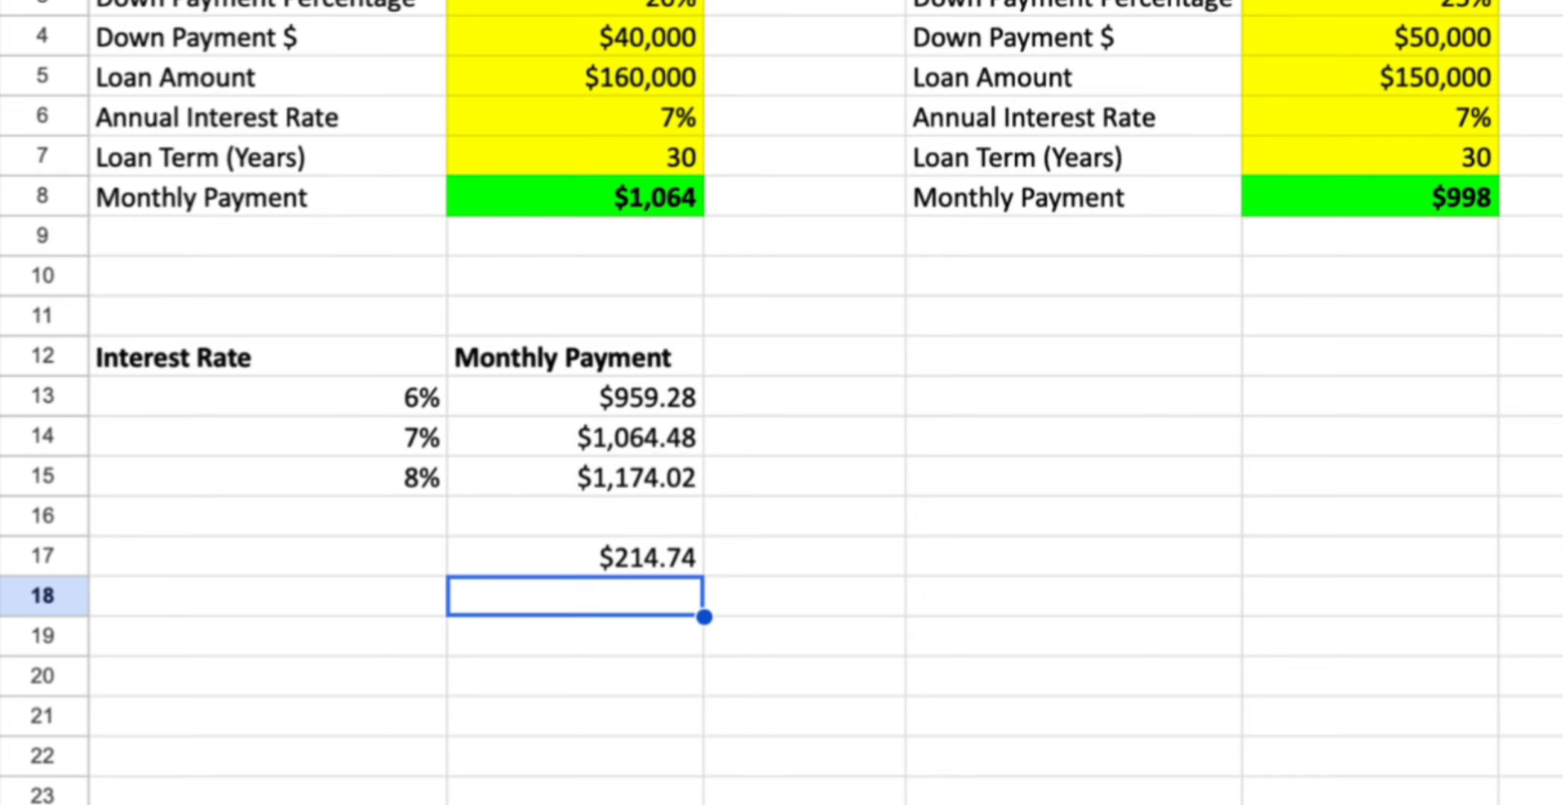
Calculate the 30-year total difference in B18 as =B17*12*30 and bold it
{"action": "type", "text": "="}
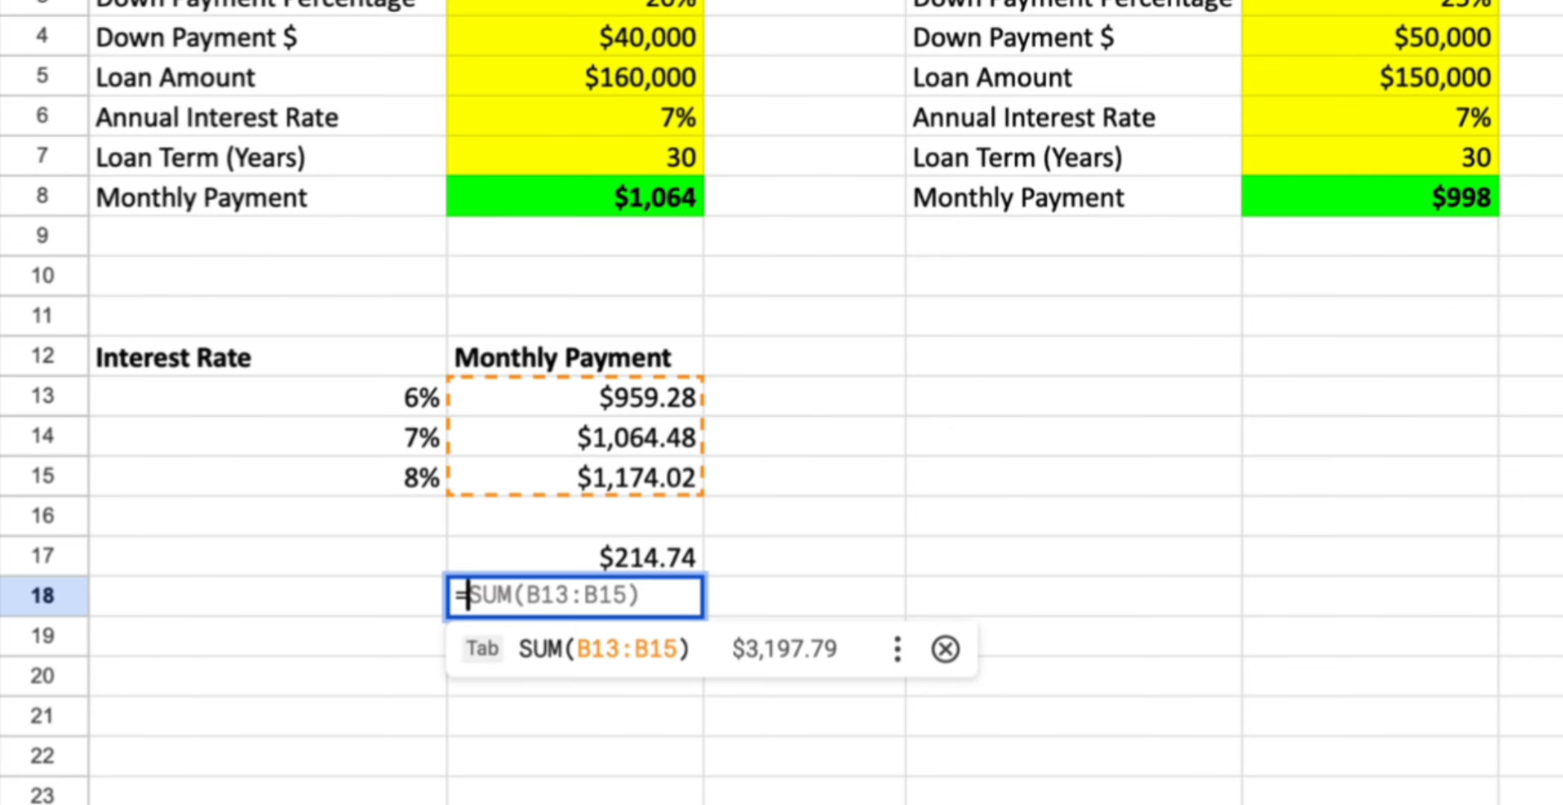
{"action": "key", "text": "Up"}
{"action": "type", "text": "*12*30"}
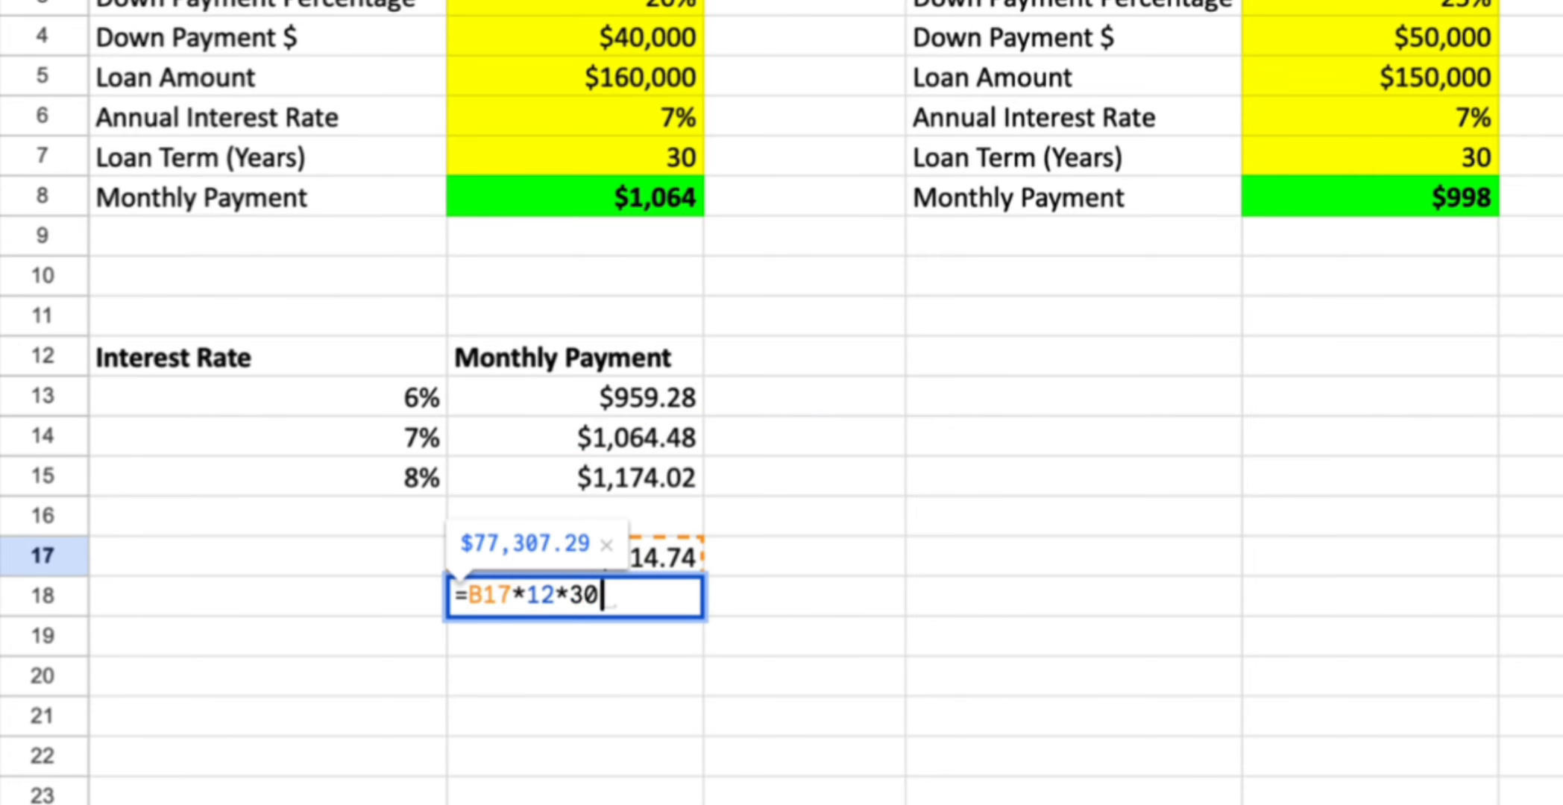
{"action": "key", "text": "Return"}
{"action": "key", "text": "Up"}
{"action": "key", "text": "ctrl+b"}
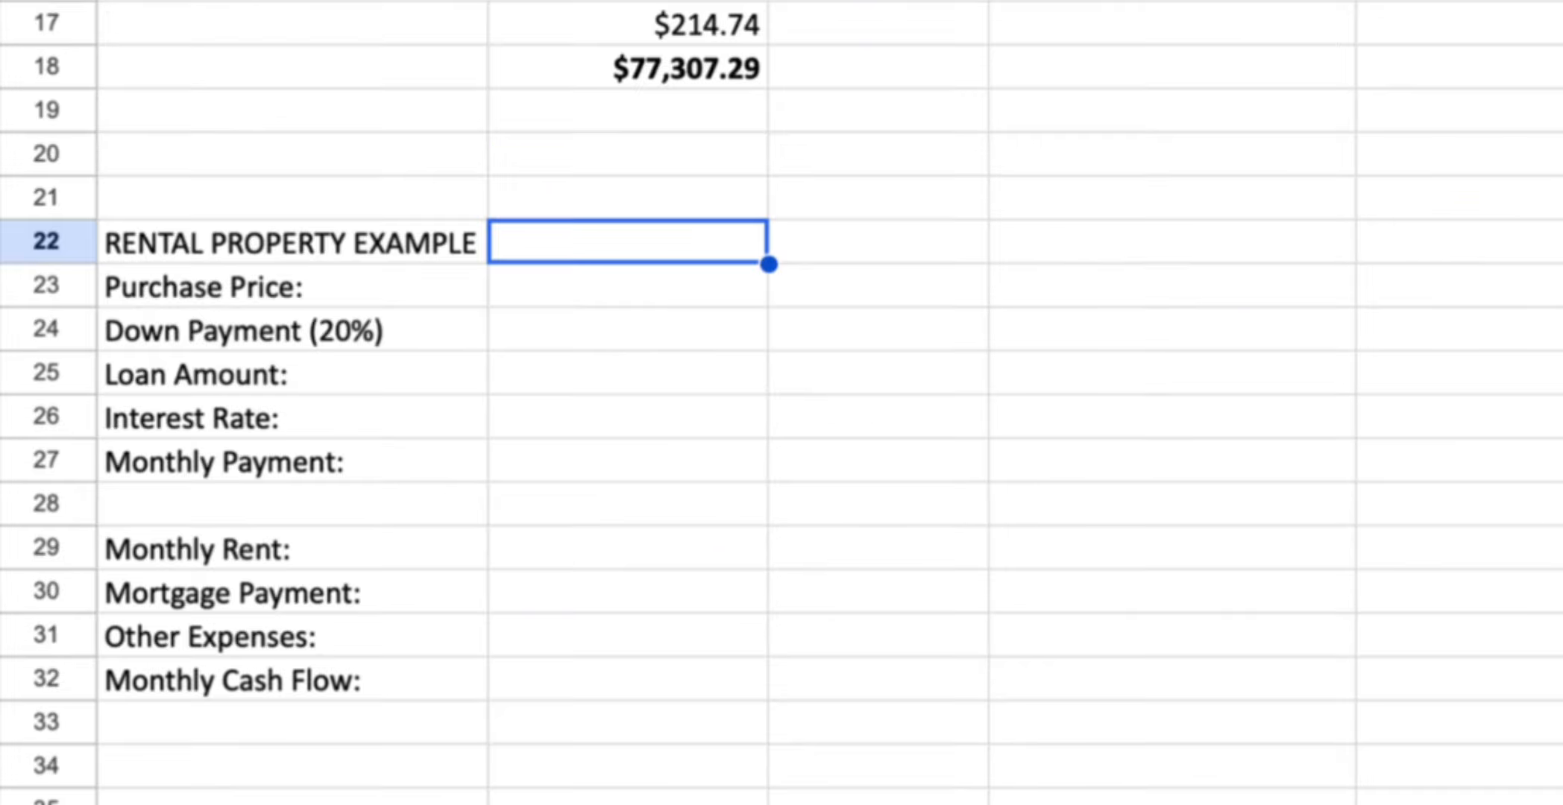
In the rental property example, set purchase price to 180000 and down payment to =B23*.2
{"action": "left_click", "coordinate": [698, 298]}
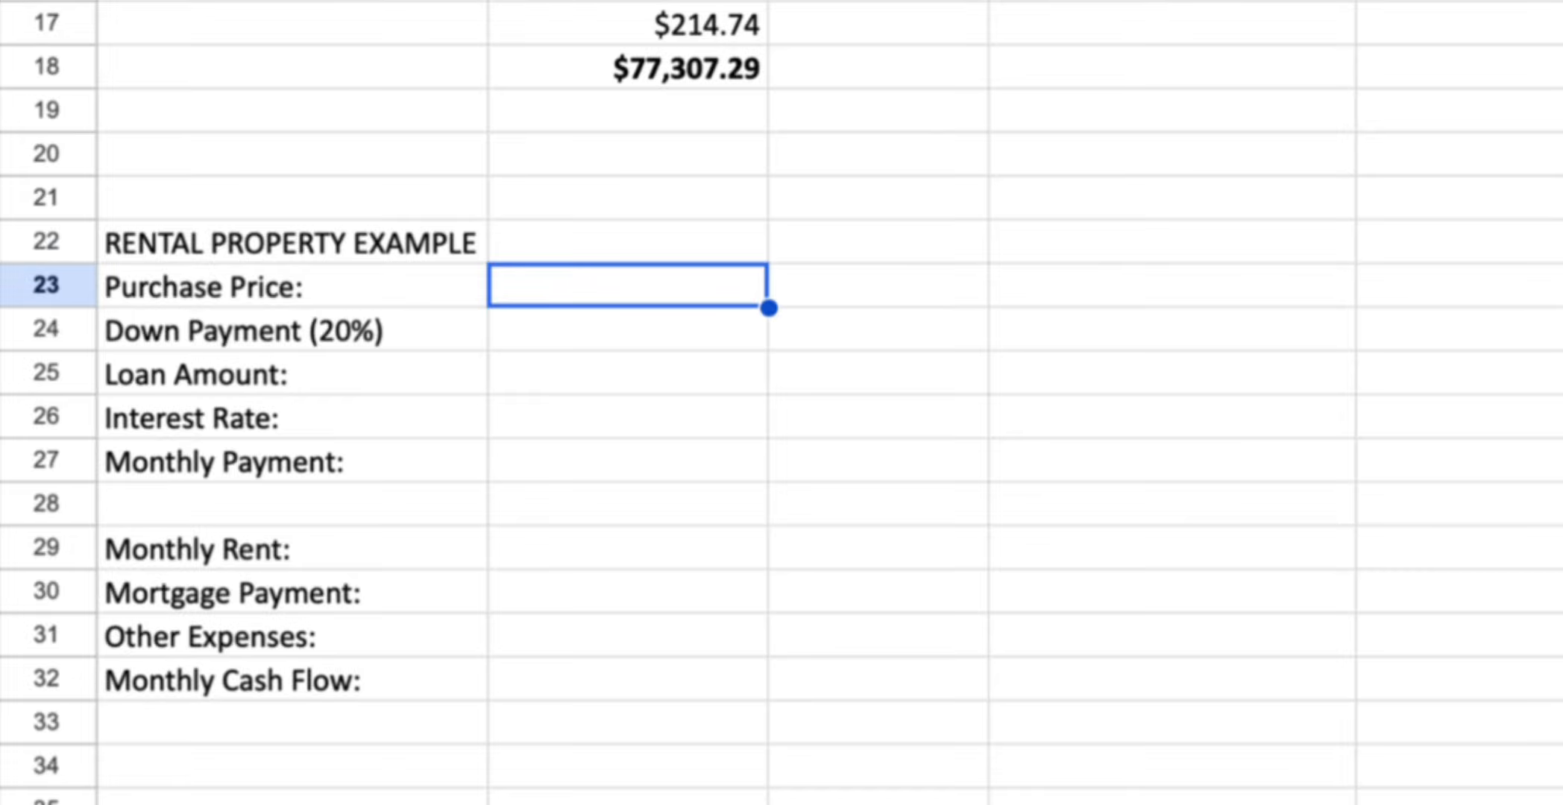
{"action": "type", "text": "180000"}
{"action": "key", "text": "Return"}
{"action": "type", "text": "=B23*.2"}
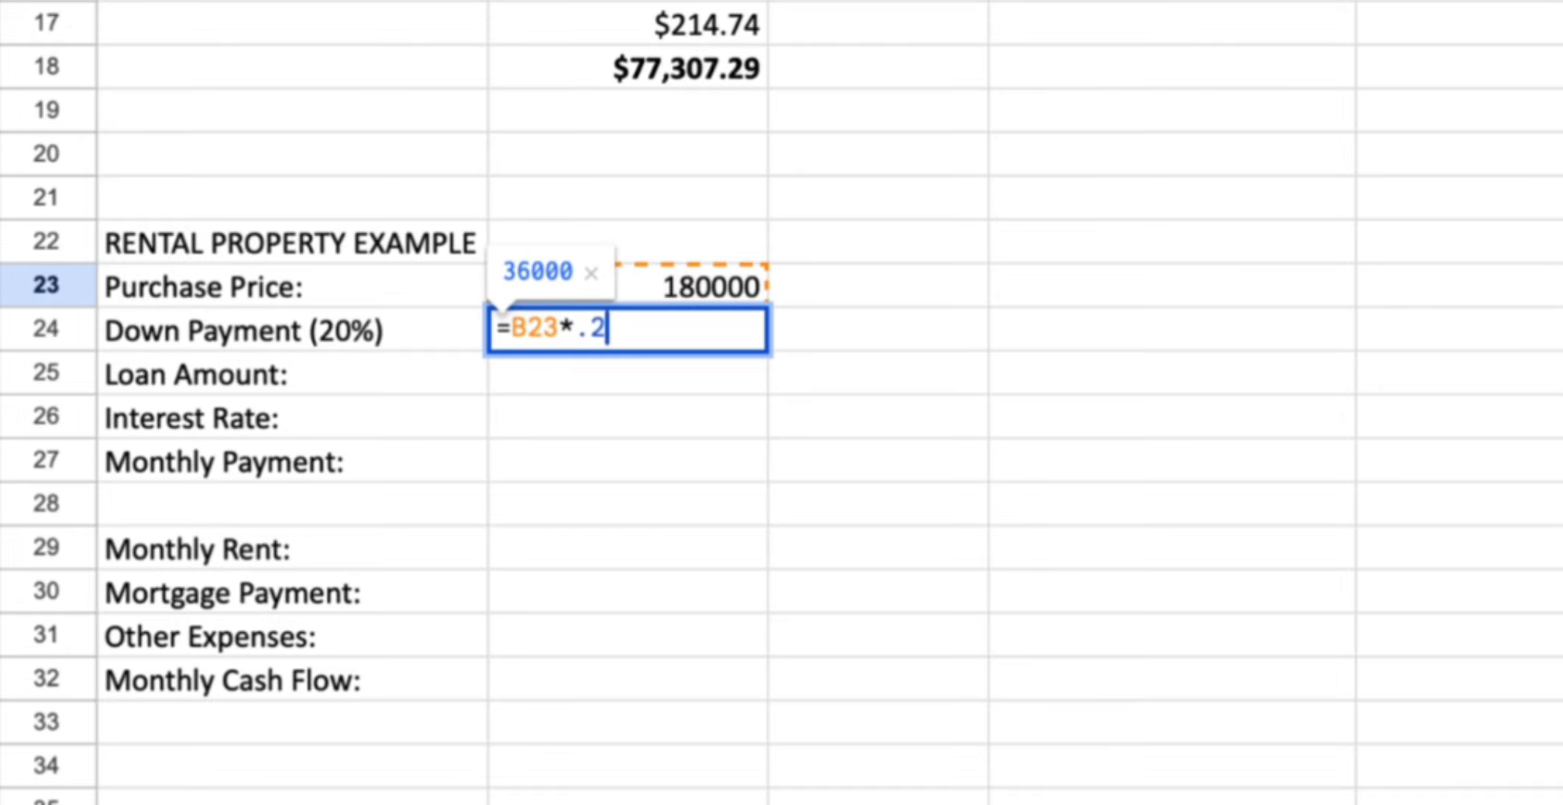
{"action": "key", "text": "Return"}
Set the loan amount to =B23-B24 and the interest rate to 7%
{"action": "type", "text": "=B23-B24"}
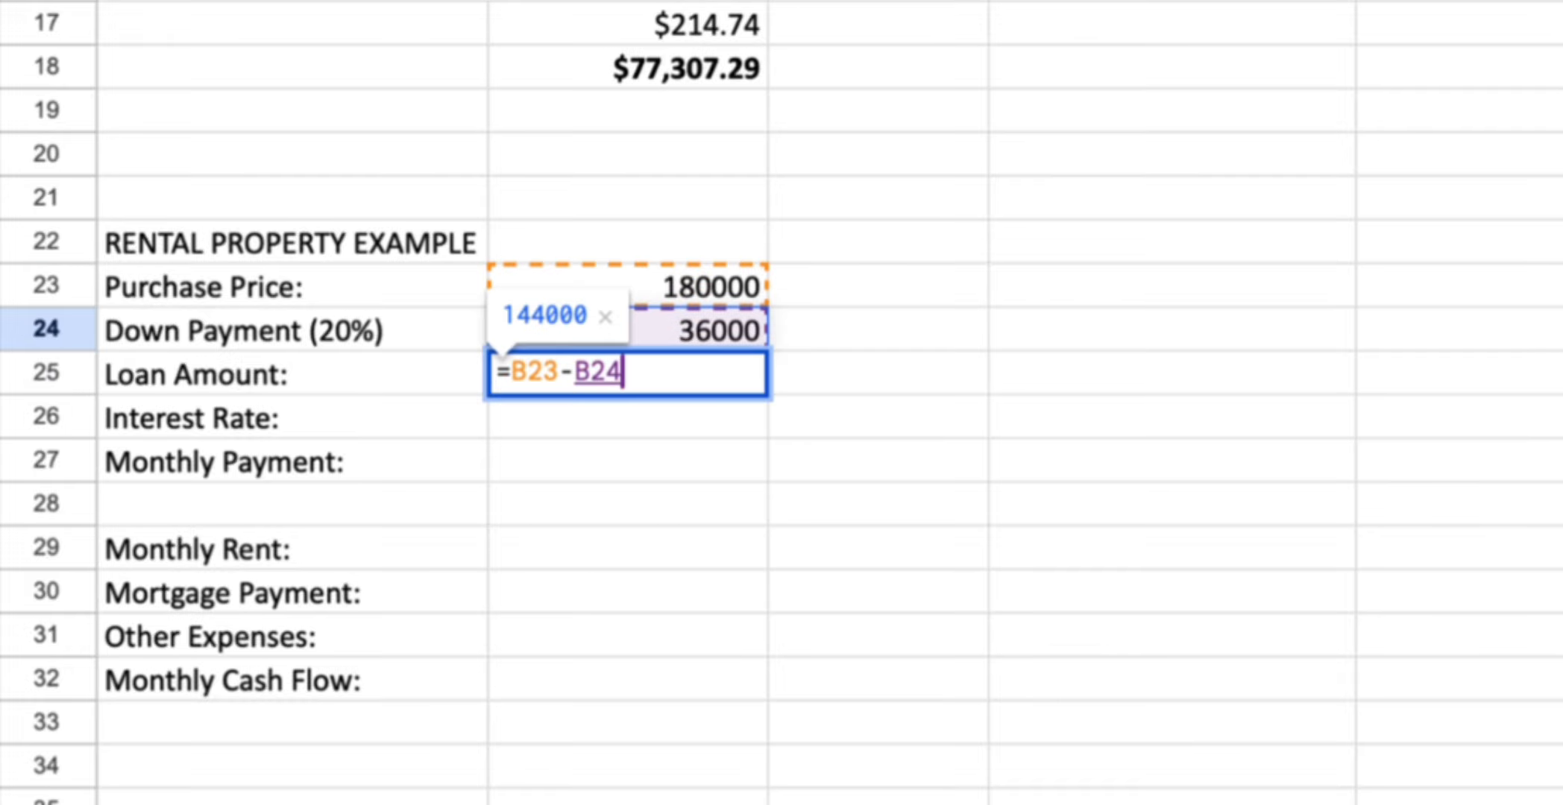
{"action": "key", "text": "Return"}
{"action": "type", "text": "7%"}
{"action": "key", "text": "Return"}
Calculate the rental monthly payment in B27 with =pmt(B26/12,30*12,-B25)
{"action": "type", "text": "=pmt("}
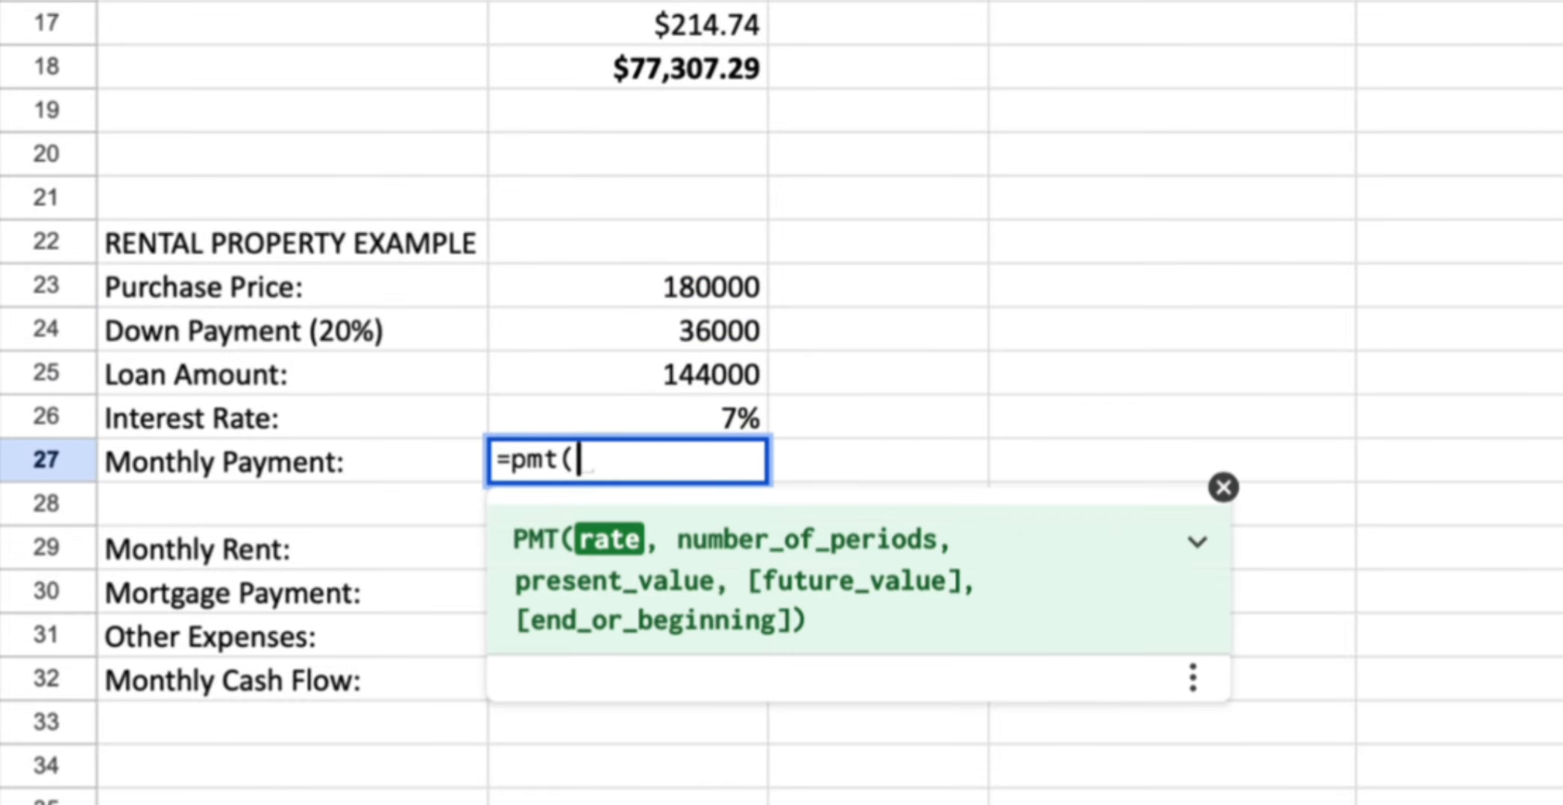
{"action": "type", "text": "B26/12,30*12,-B25"}
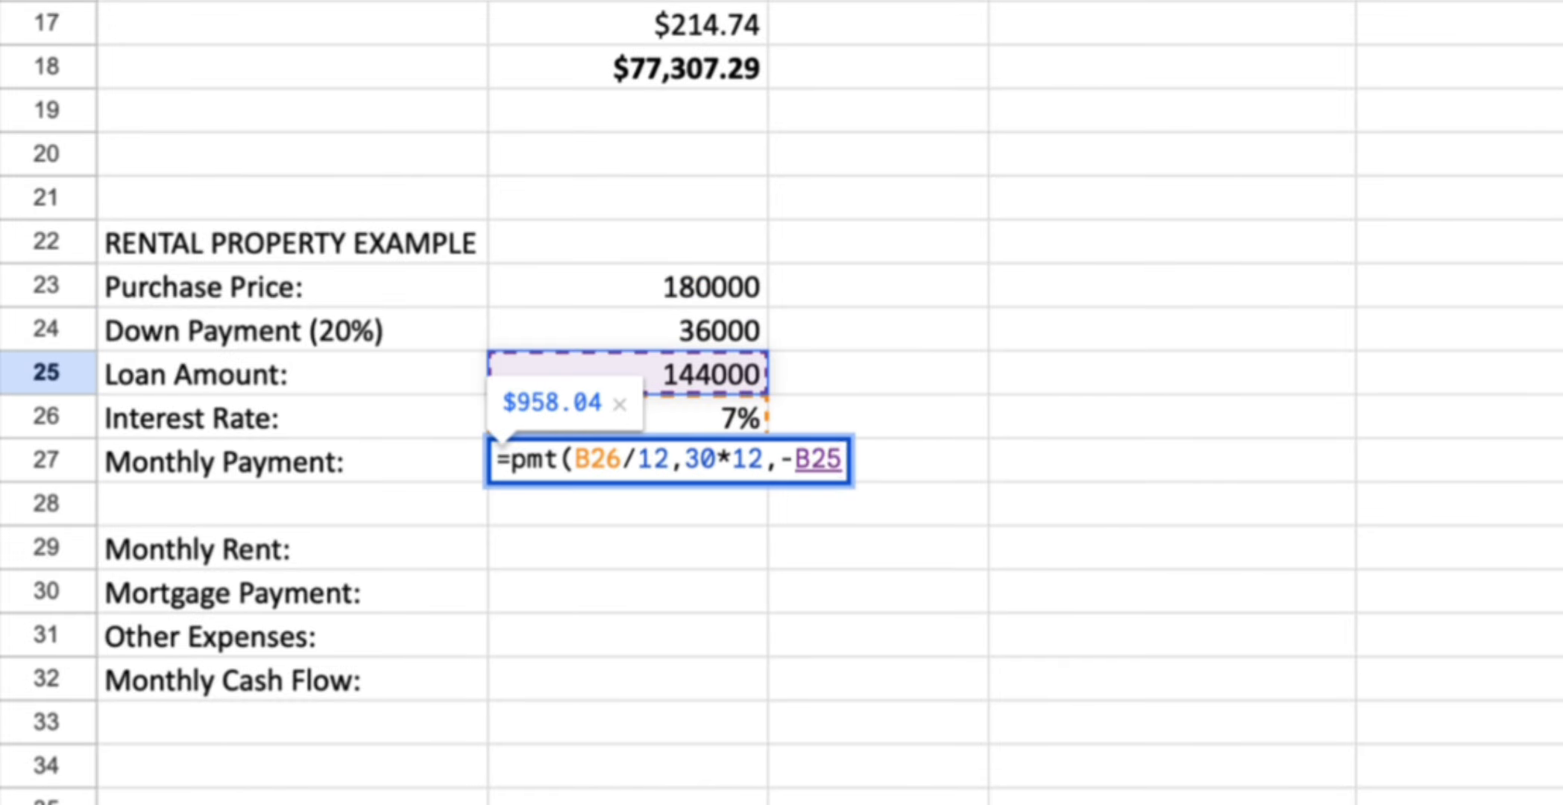
{"action": "key", "text": "Return"}
{"action": "key", "text": "Return"}
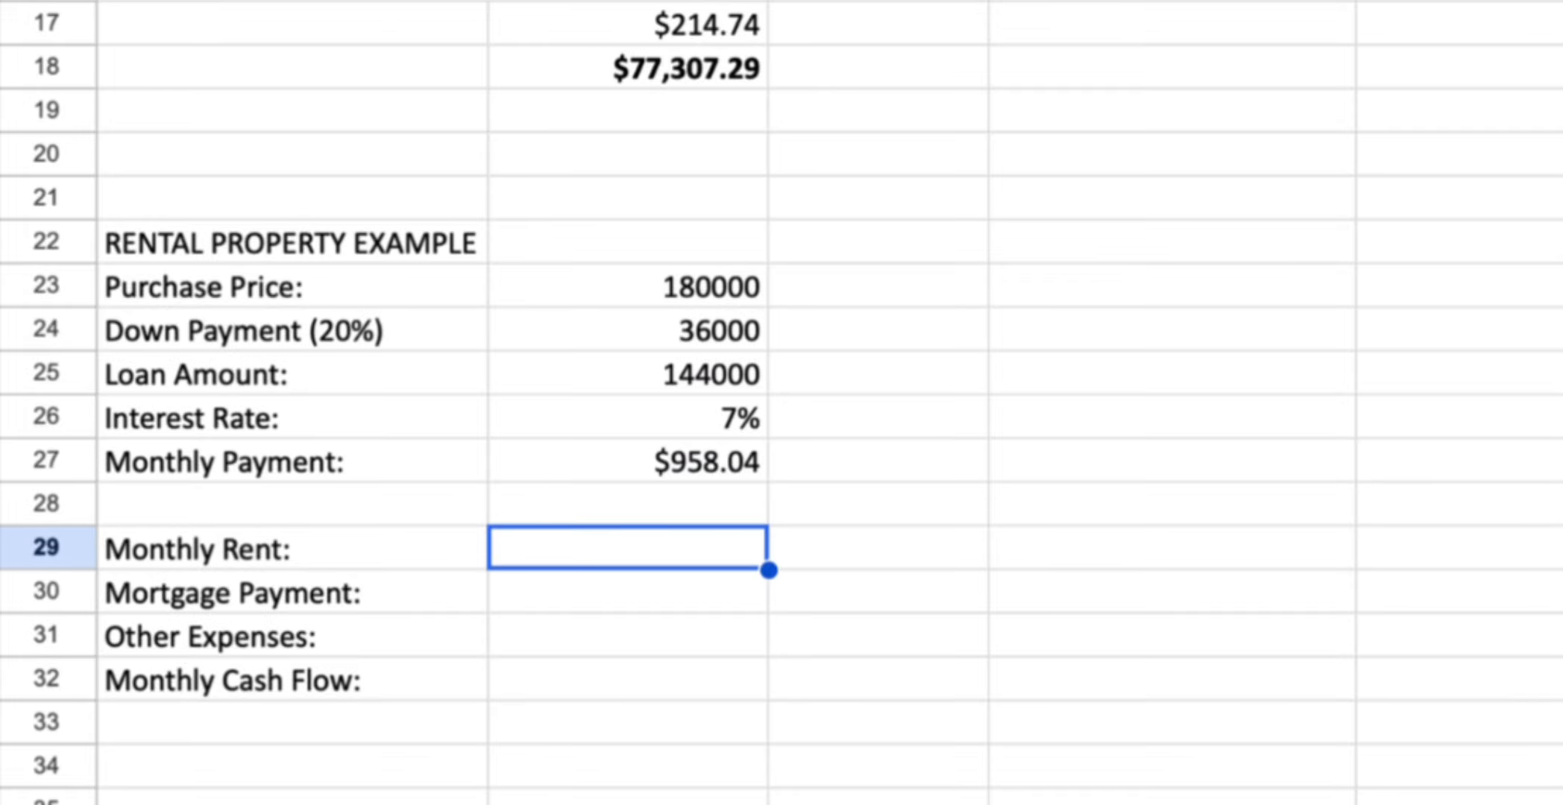
Enter monthly rent of 2400 and link the mortgage payment cell to the monthly payment in B27
{"action": "type", "text": "2400"}
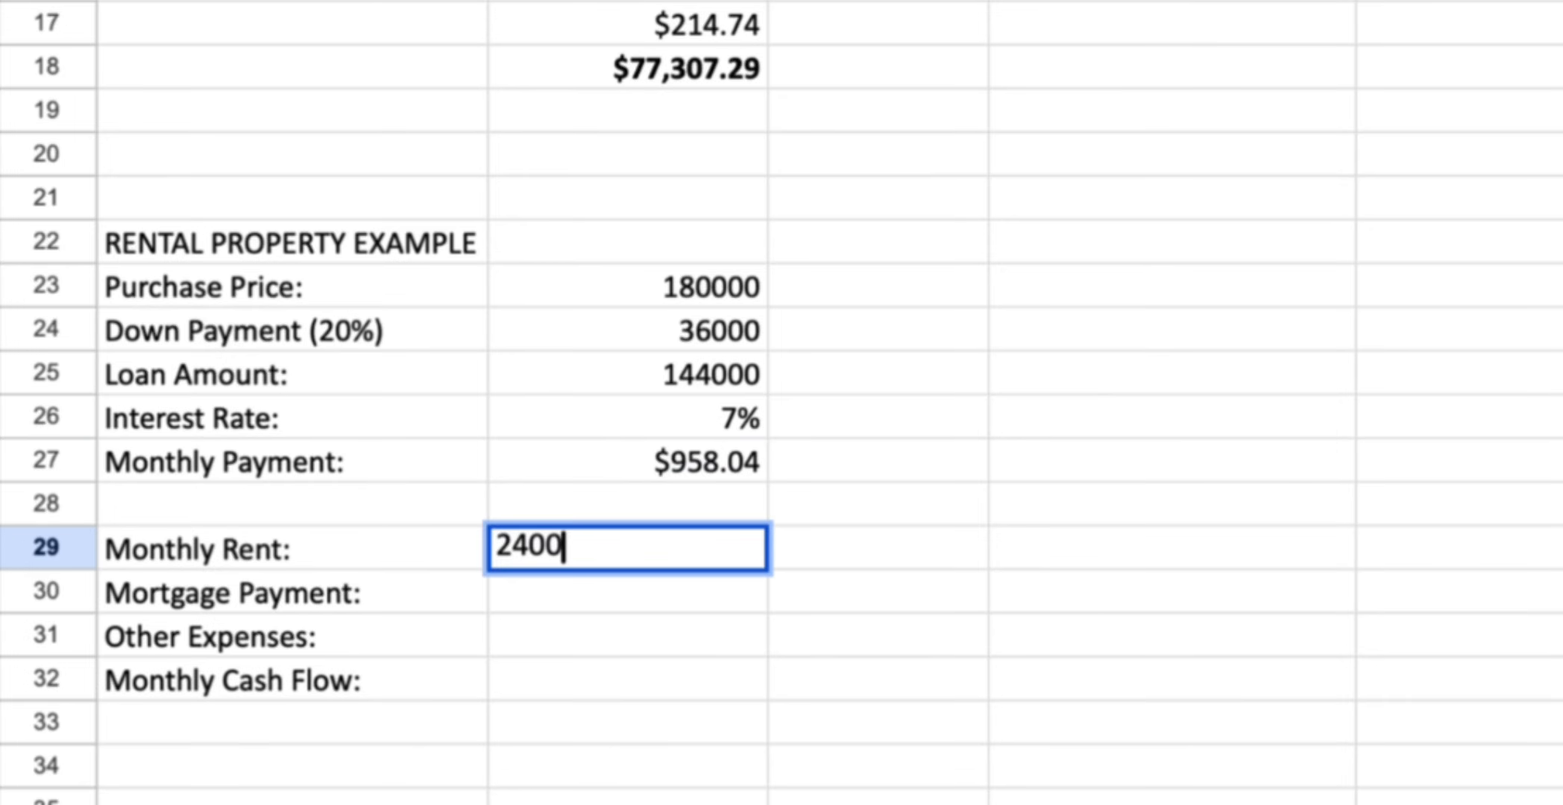
{"action": "key", "text": "Return"}
{"action": "type", "text": "="}
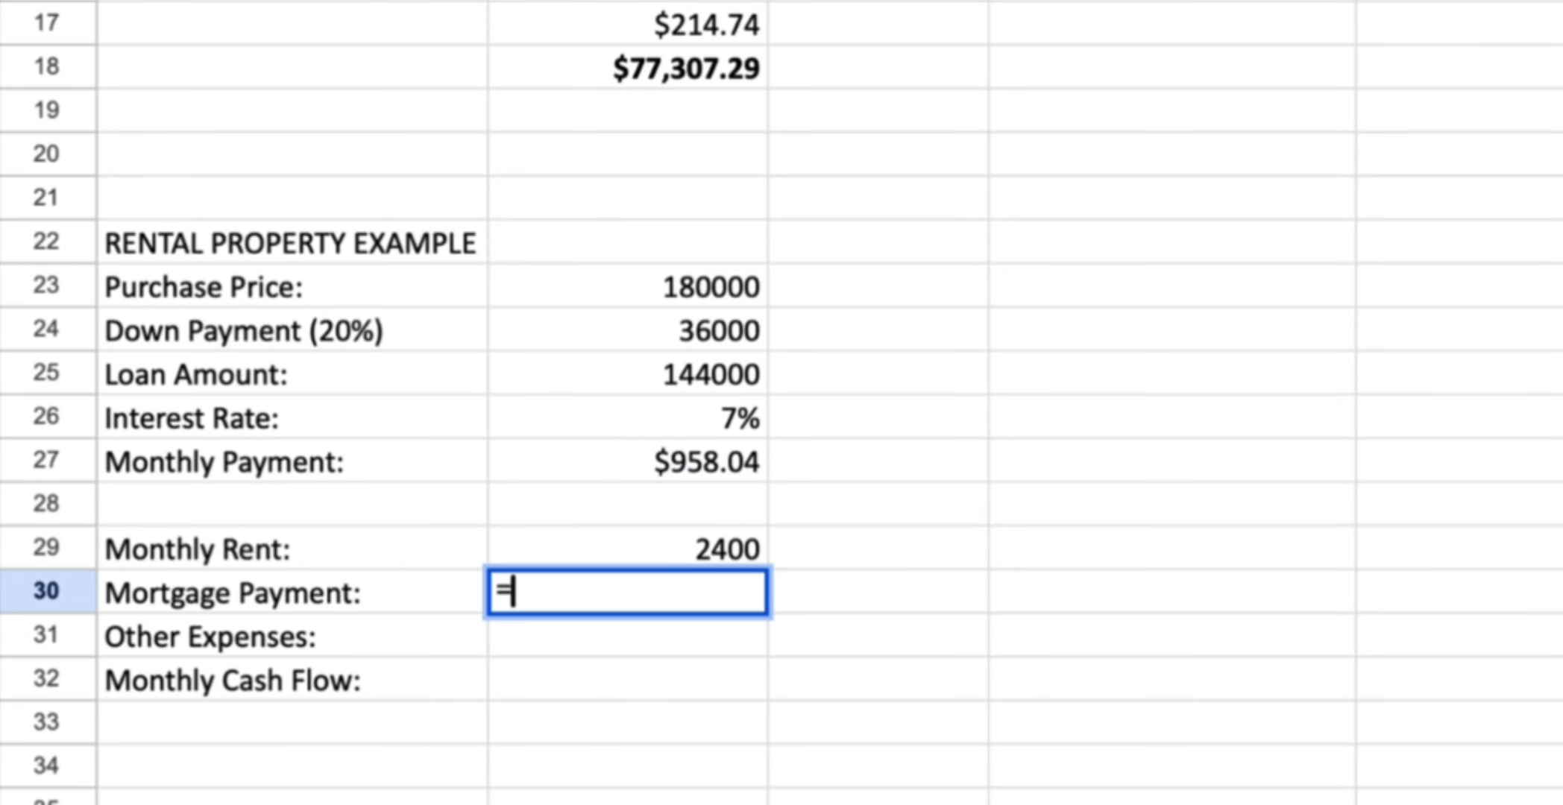
{"action": "key", "text": "Up"}
{"action": "key", "text": "Up"}
{"action": "key", "text": "Up"}
{"action": "key", "text": "Return"}
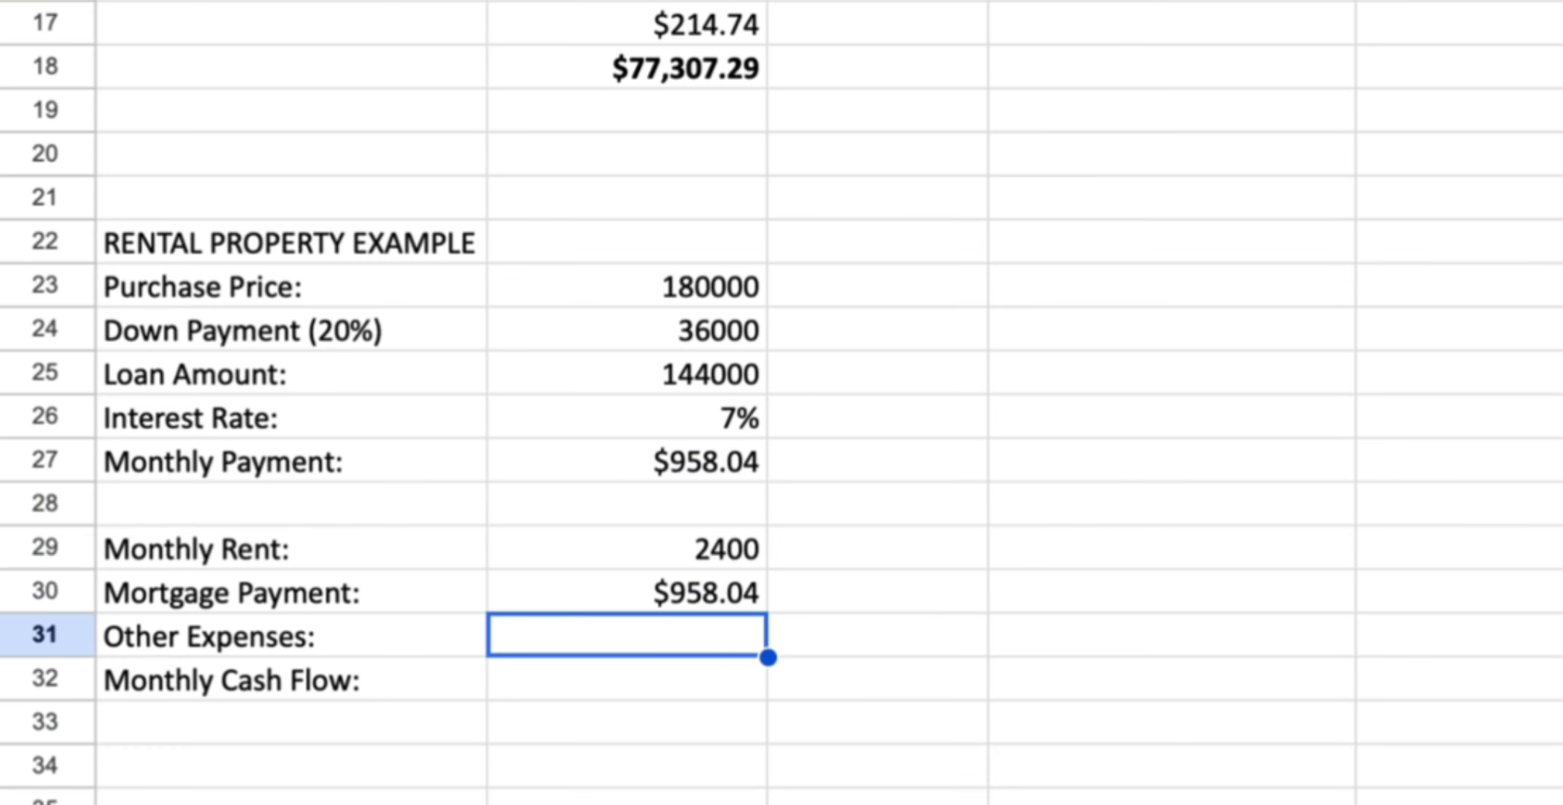
Enter other expenses of 900 and compute monthly cash flow as =B29-B30-B31
{"action": "type", "text": "900"}
{"action": "key", "text": "Return"}
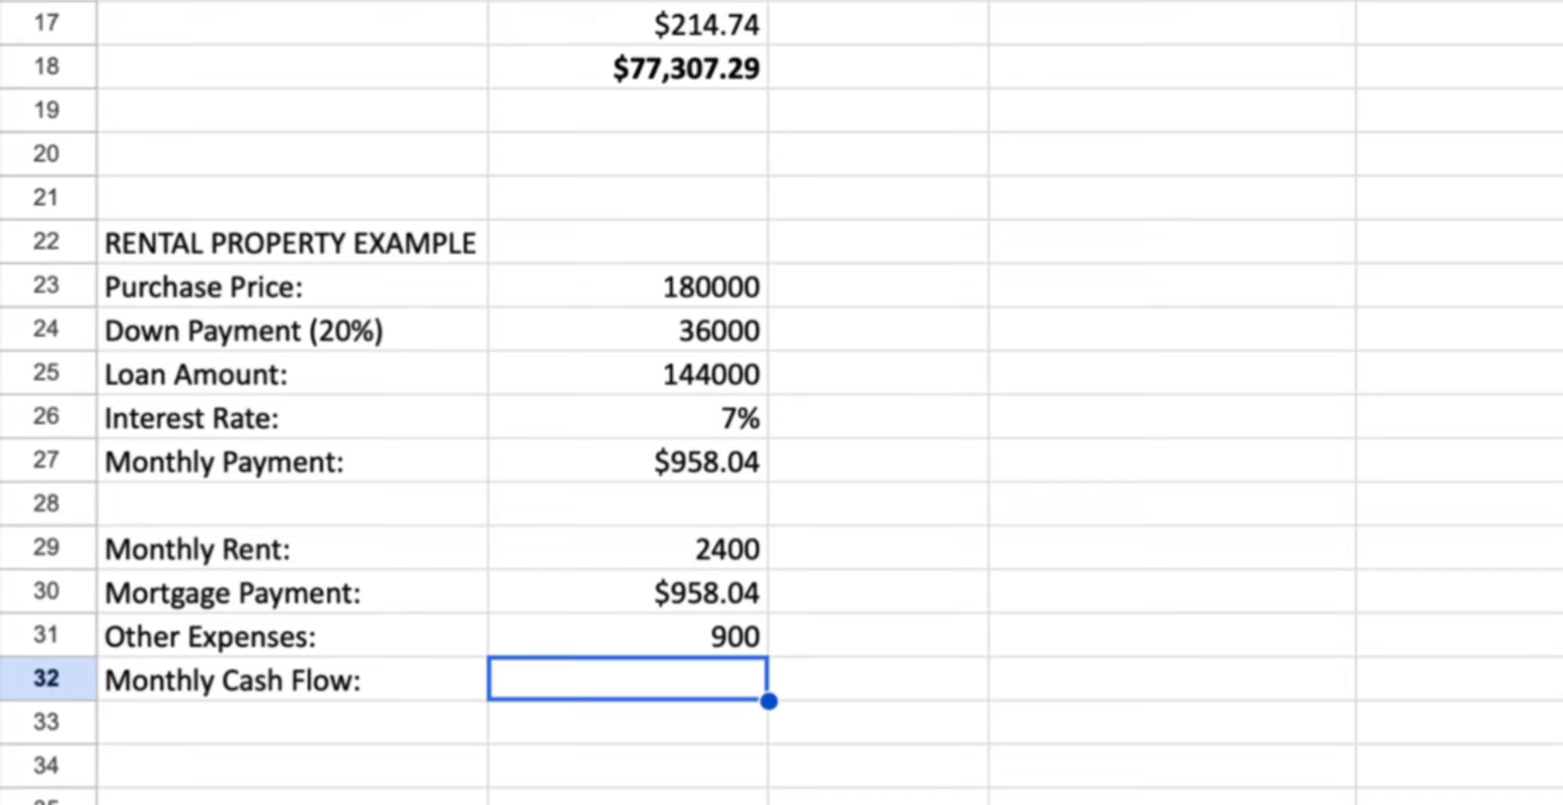
{"action": "type", "text": "="}
{"action": "key", "text": "Up"}
{"action": "key", "text": "Up"}
{"action": "key", "text": "Up"}
{"action": "type", "text": "-"}
{"action": "key", "text": "Up"}
{"action": "key", "text": "Up"}
{"action": "type", "text": "-"}
{"action": "key", "text": "Up"}
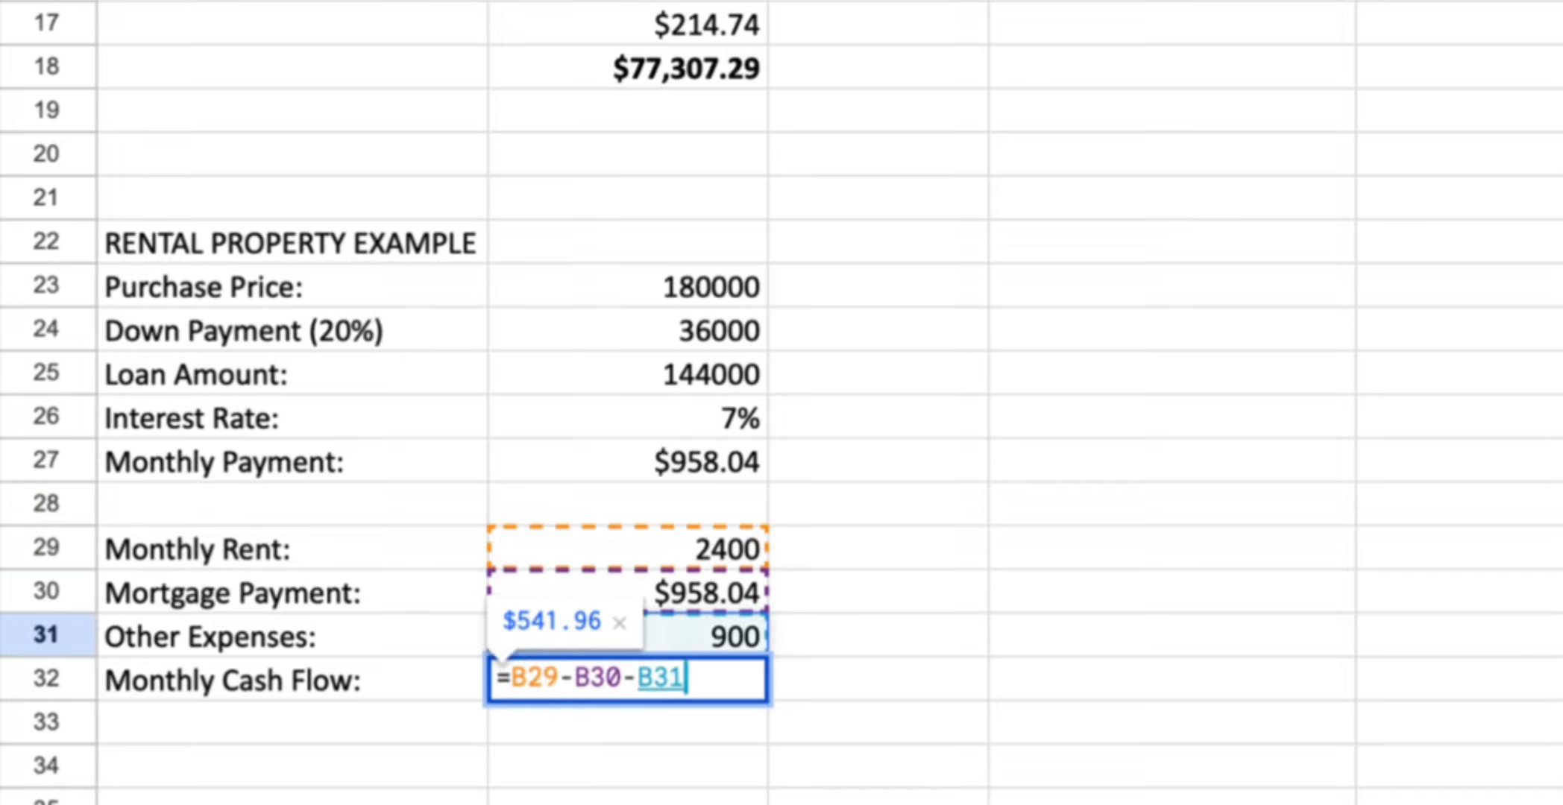
{"action": "key", "text": "Return"}
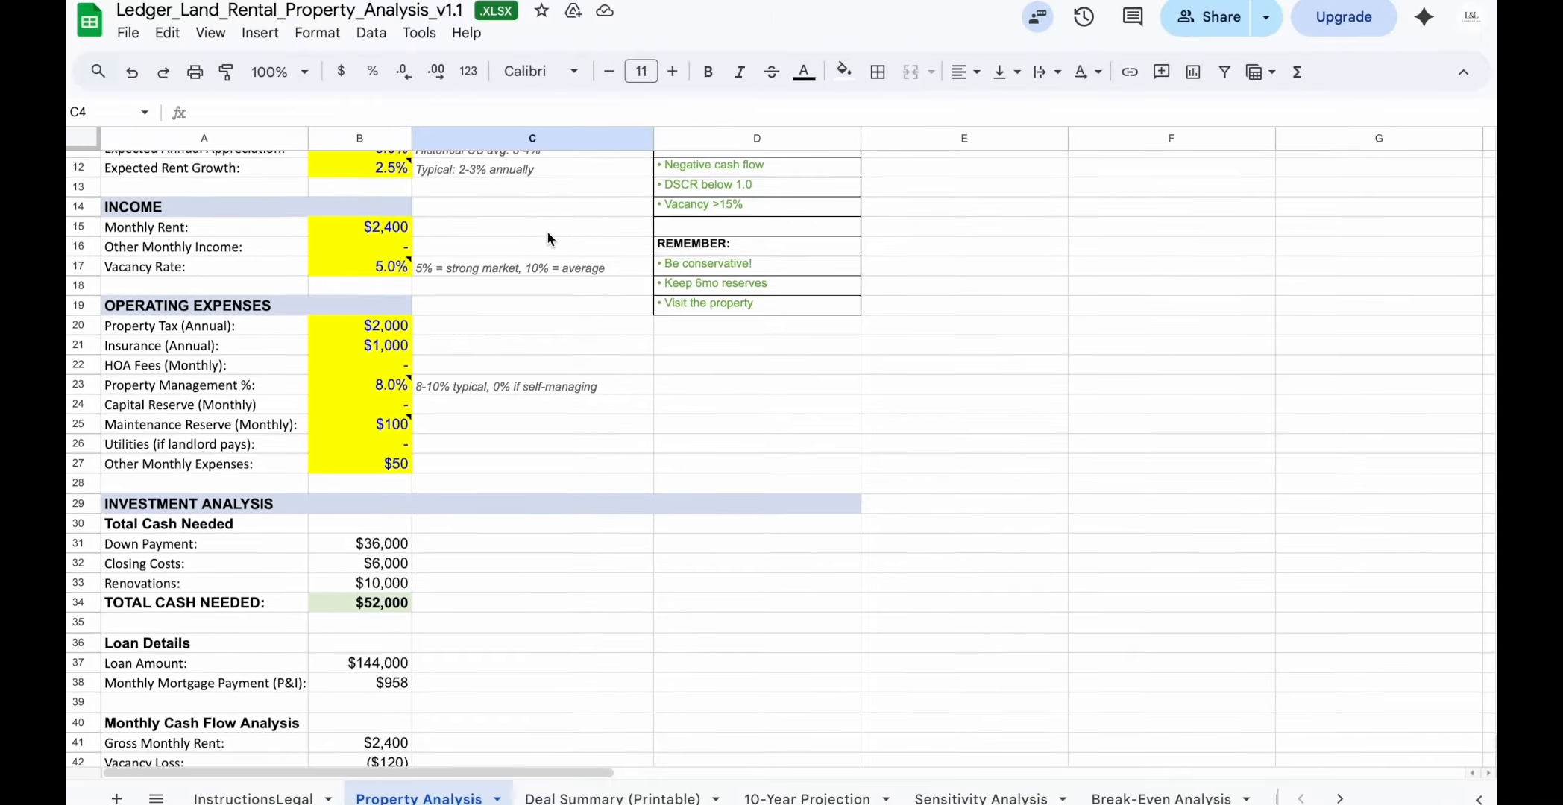
Browse the analysis, projection, sensitivity, break-even and comparison sheets of the Ledger Land rental property workbook
{"action": "scroll", "coordinate": [547, 239], "scroll_direction": "down", "scroll_amount": 3}
{"action": "scroll", "coordinate": [548, 237], "scroll_direction": "down", "scroll_amount": 5}
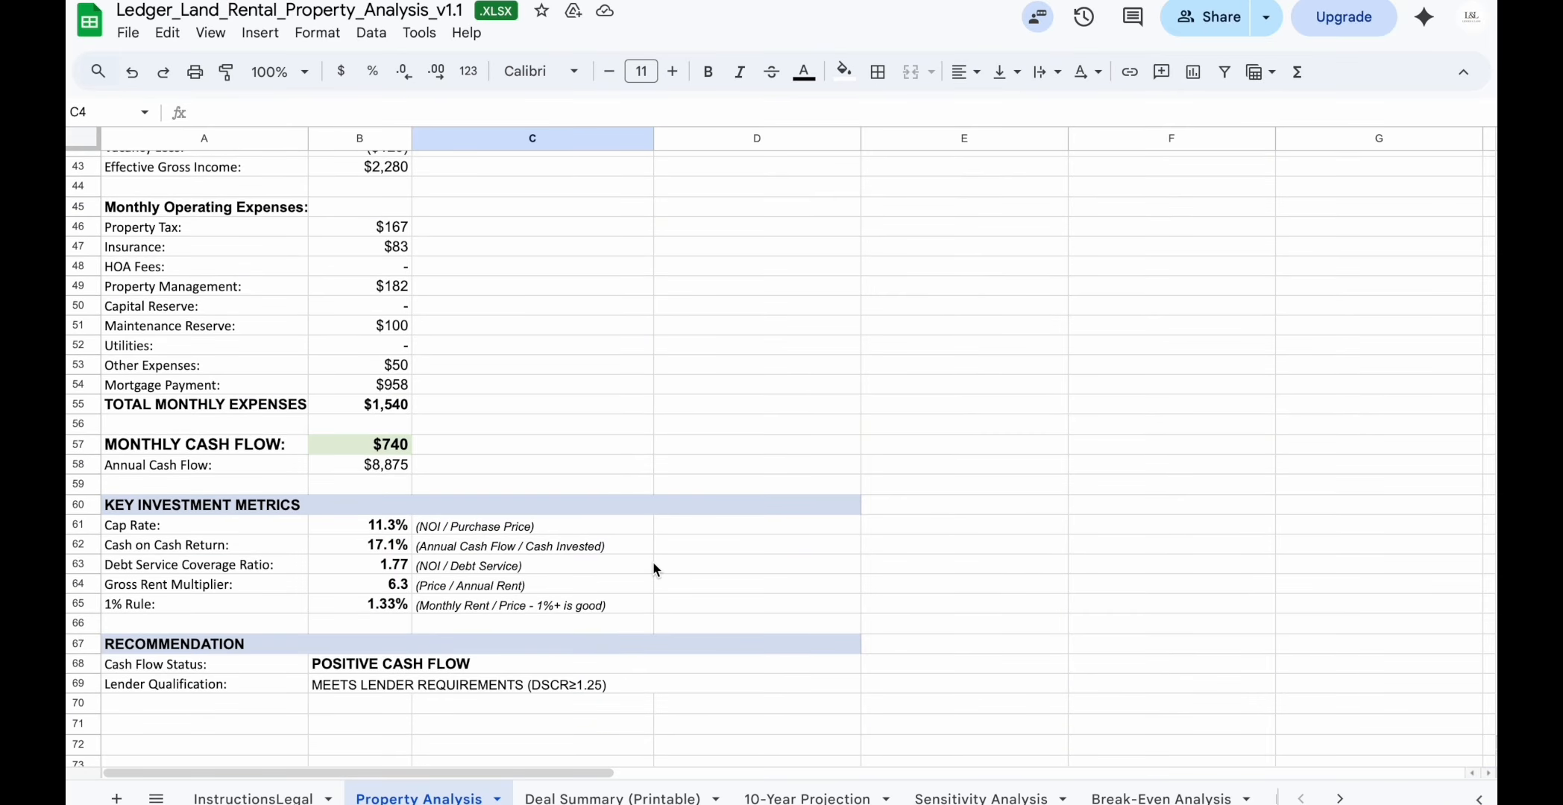
{"action": "left_click", "coordinate": [807, 798]}
{"action": "scroll", "coordinate": [813, 748], "scroll_direction": "up", "scroll_amount": 3}
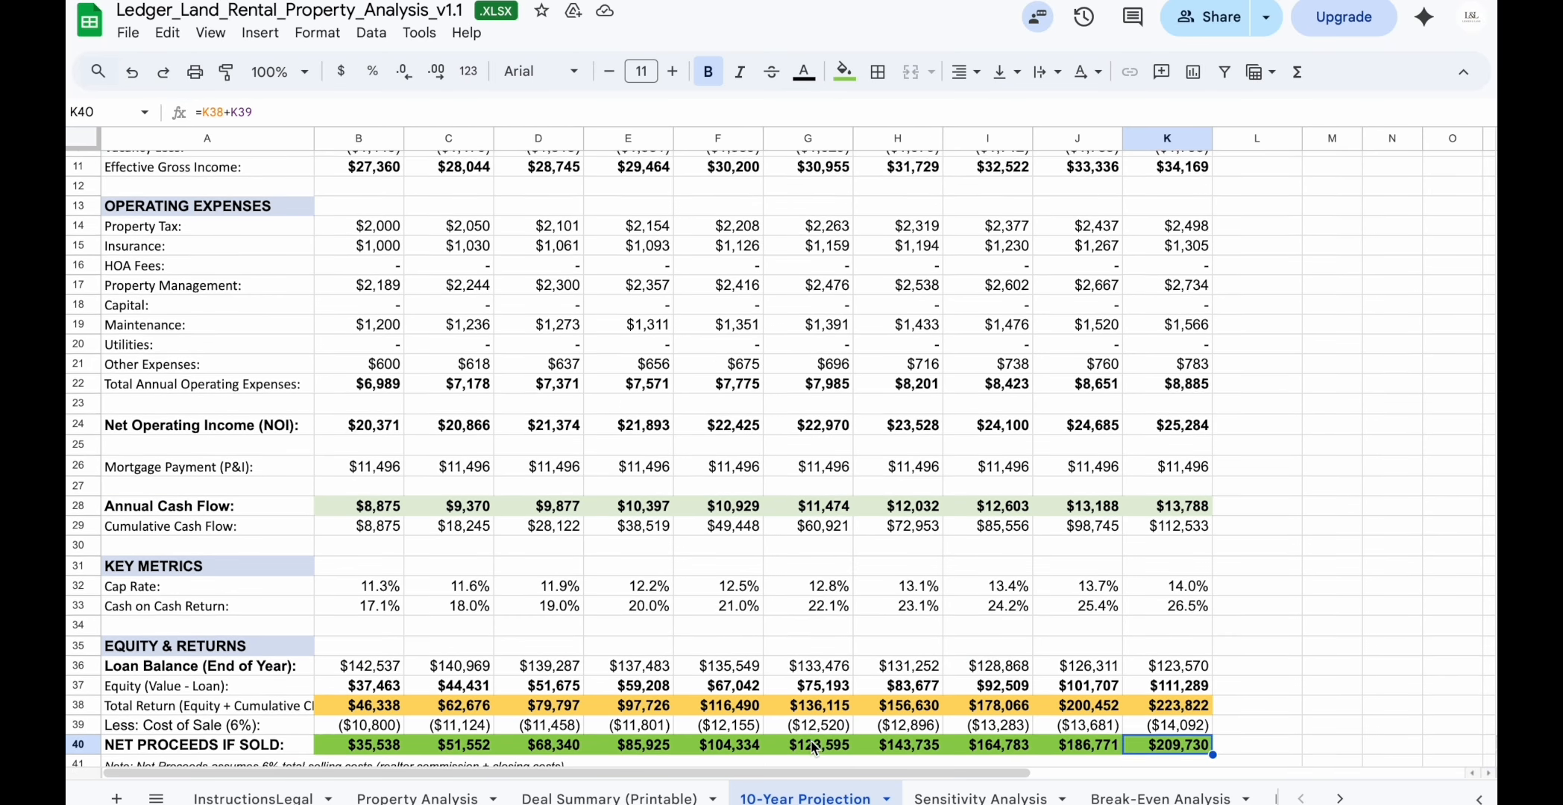
{"action": "scroll", "coordinate": [814, 748], "scroll_direction": "up", "scroll_amount": 3}
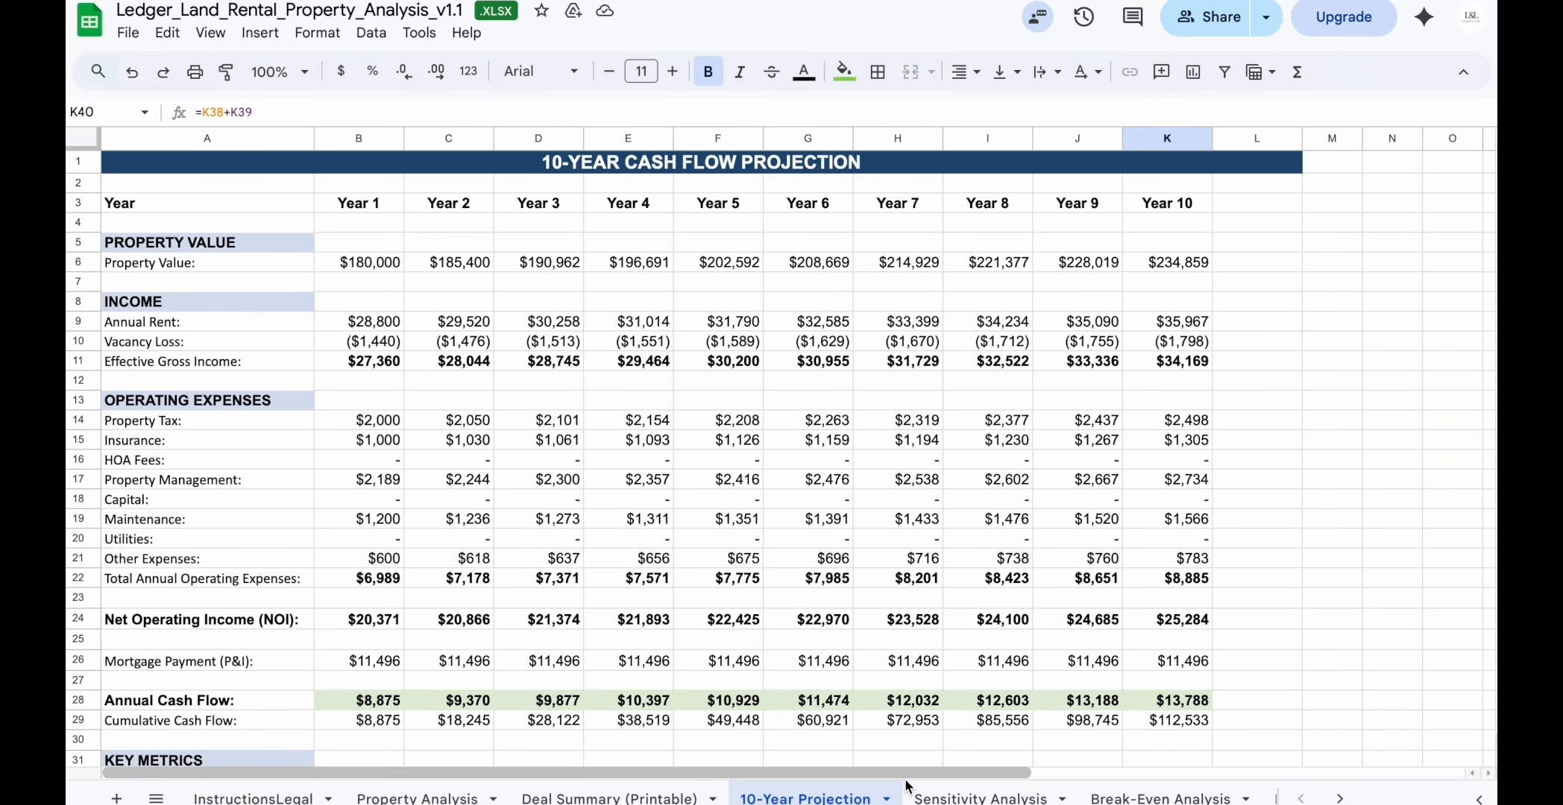
{"action": "left_click", "coordinate": [945, 800]}
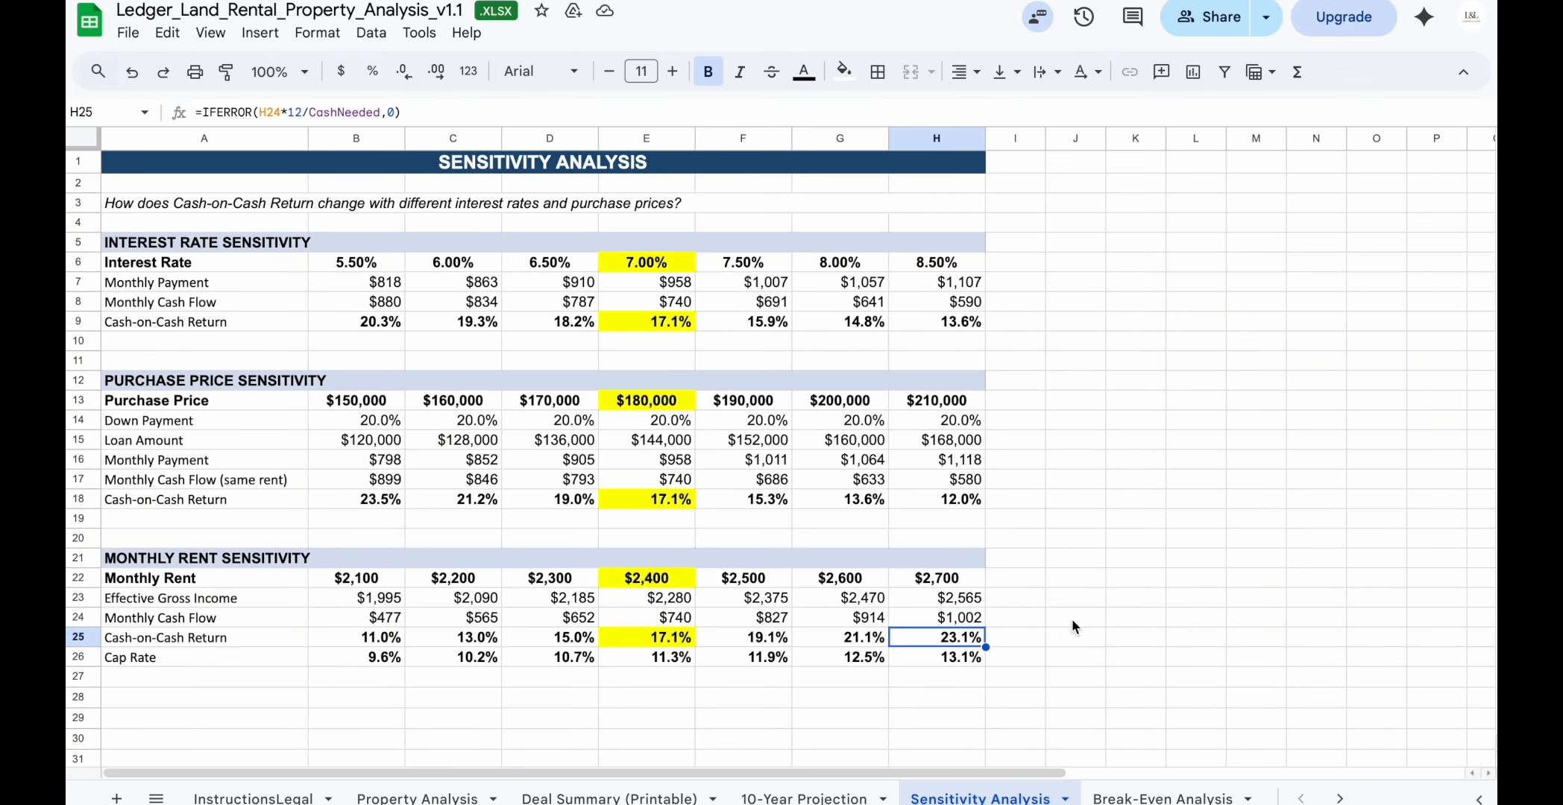
{"action": "left_click", "coordinate": [1144, 796]}
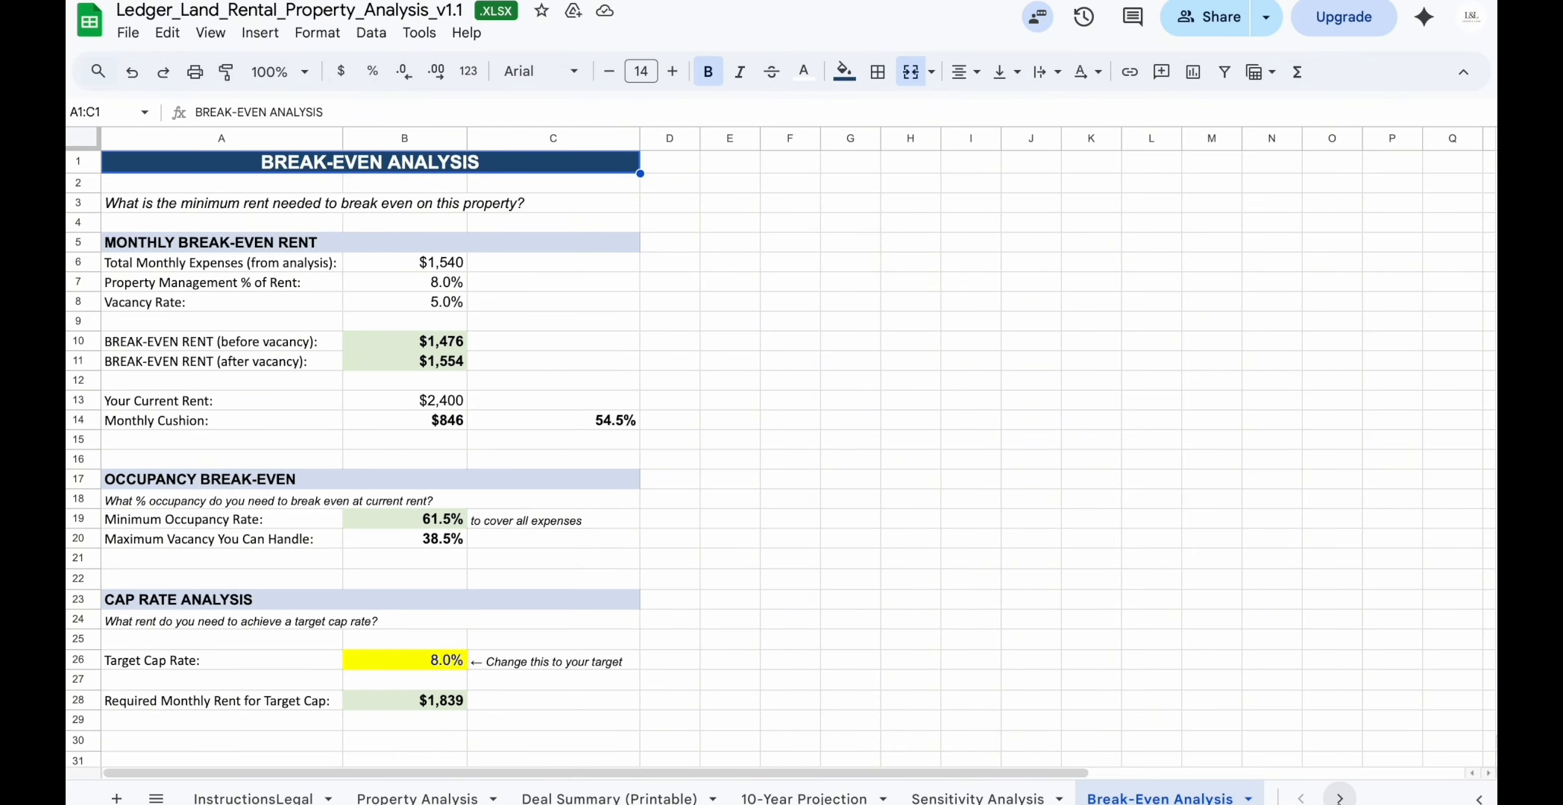
{"action": "left_click", "coordinate": [1340, 799]}
{"action": "left_click", "coordinate": [1005, 799]}
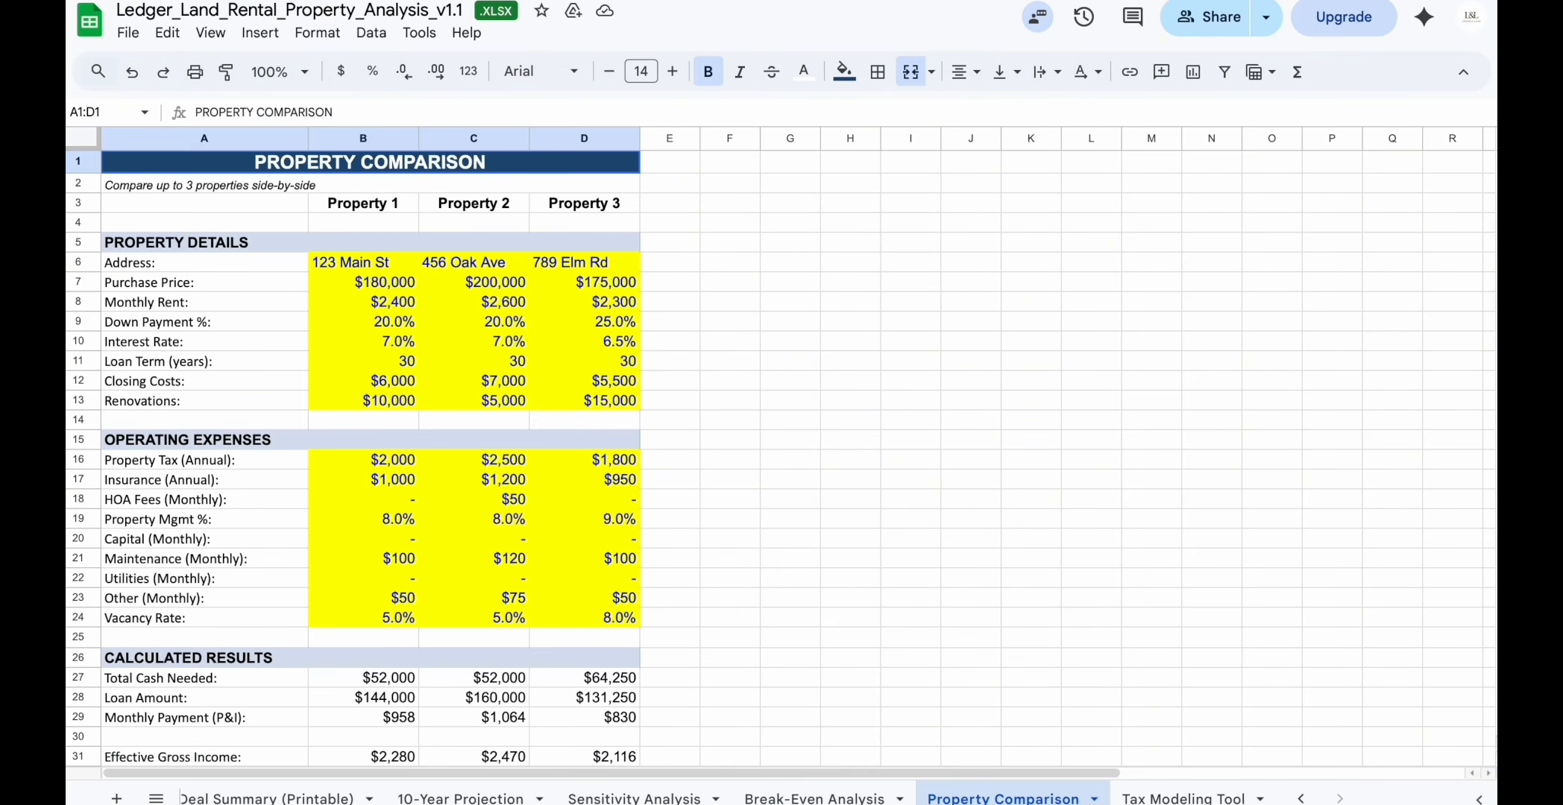
{"action": "scroll", "coordinate": [1011, 705], "scroll_direction": "down", "scroll_amount": 7}
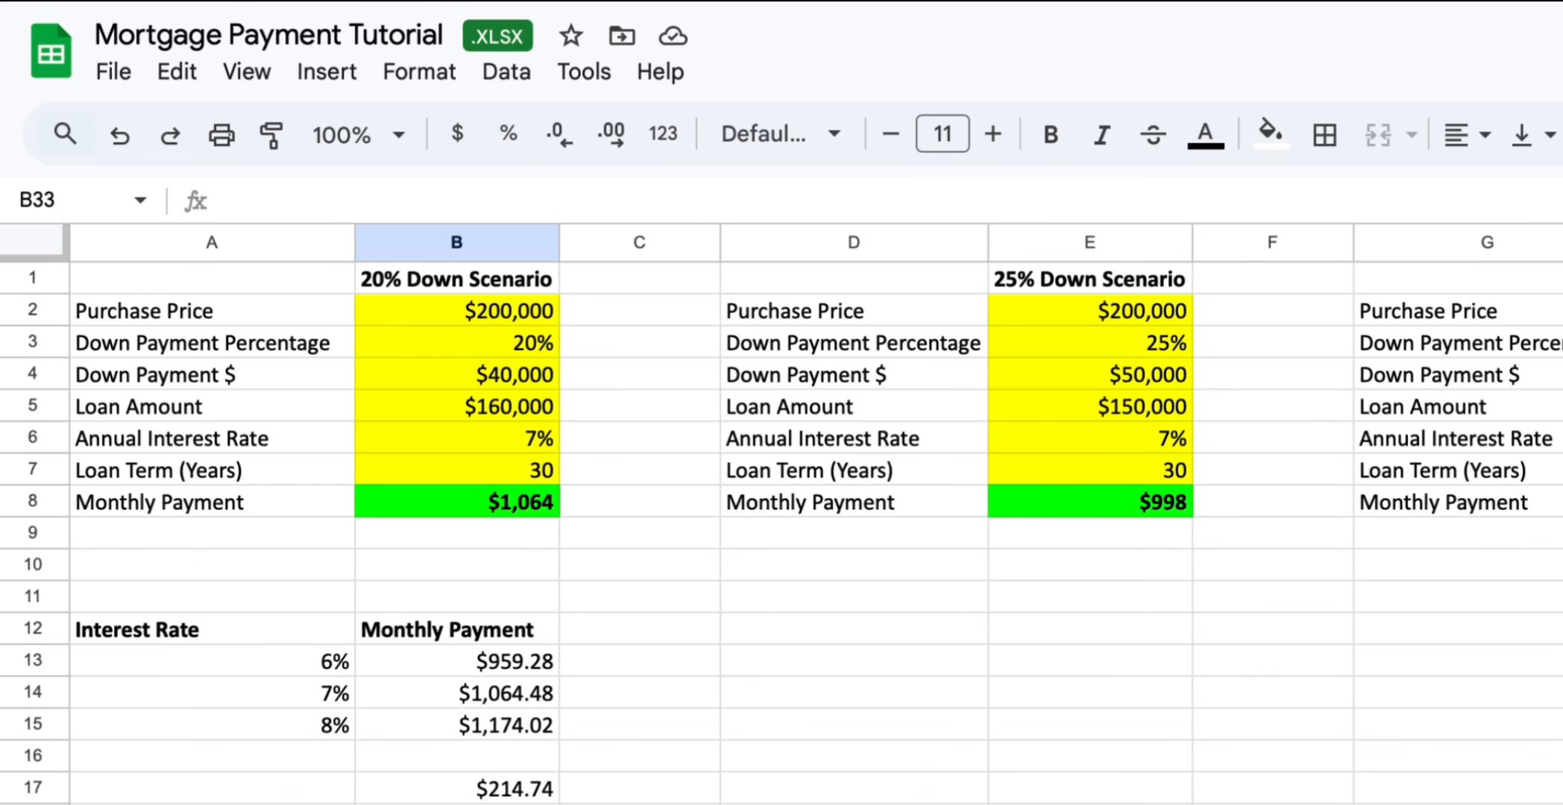
Open the monthly payment formula in B8 of the 20% down scenario for viewing
{"action": "double_click", "coordinate": [460, 504]}
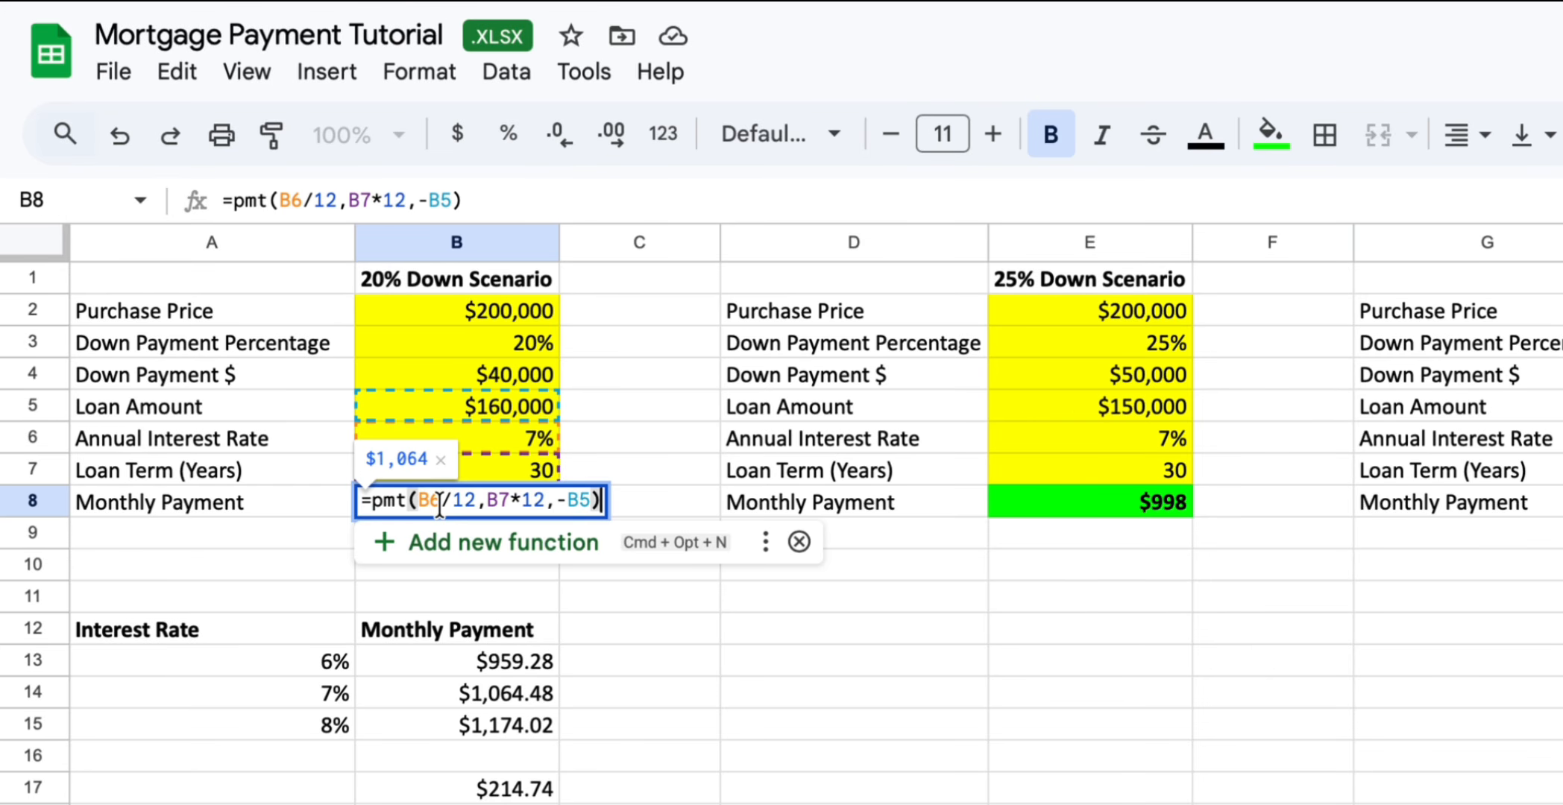